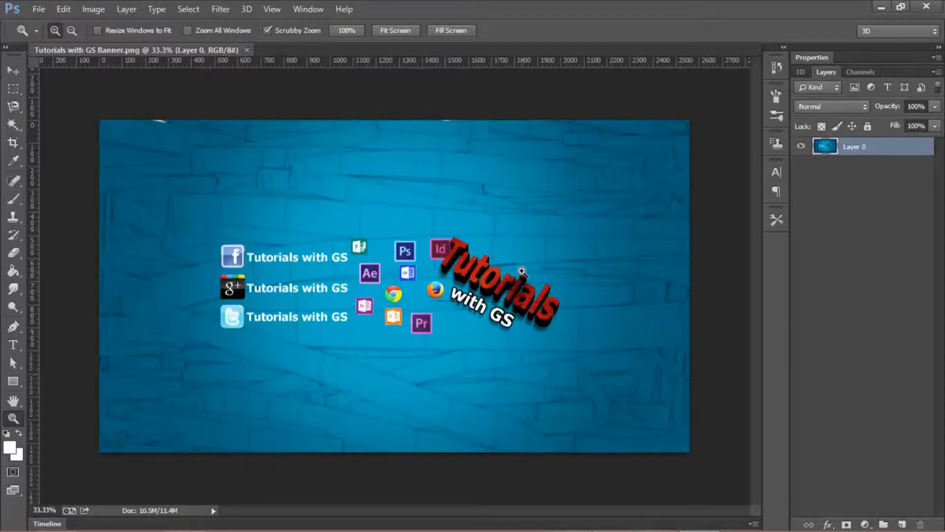
Examine the 3D "Tutorials" lettering in the banner up close, then return to the full banner view
{"action": "left_click", "coordinate": [544, 268]}
{"action": "left_click", "coordinate": [551, 261]}
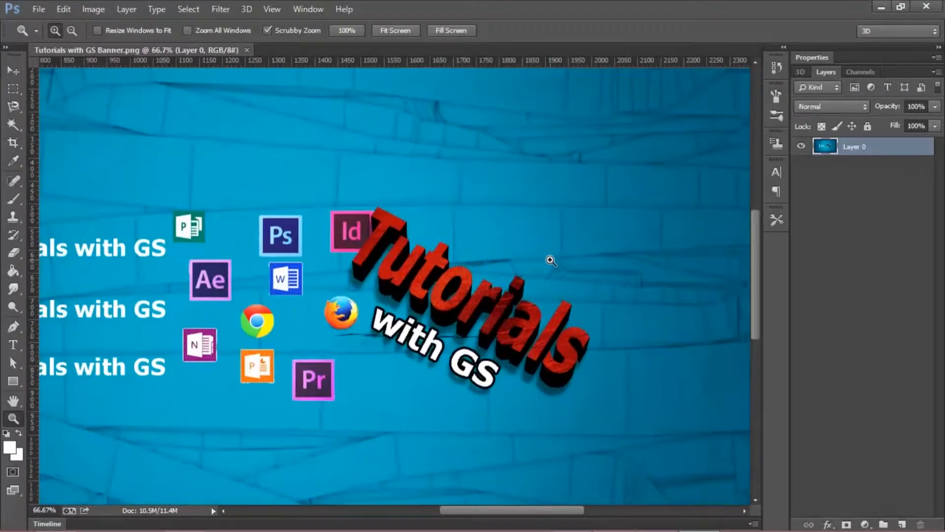
{"action": "left_click", "coordinate": [527, 268]}
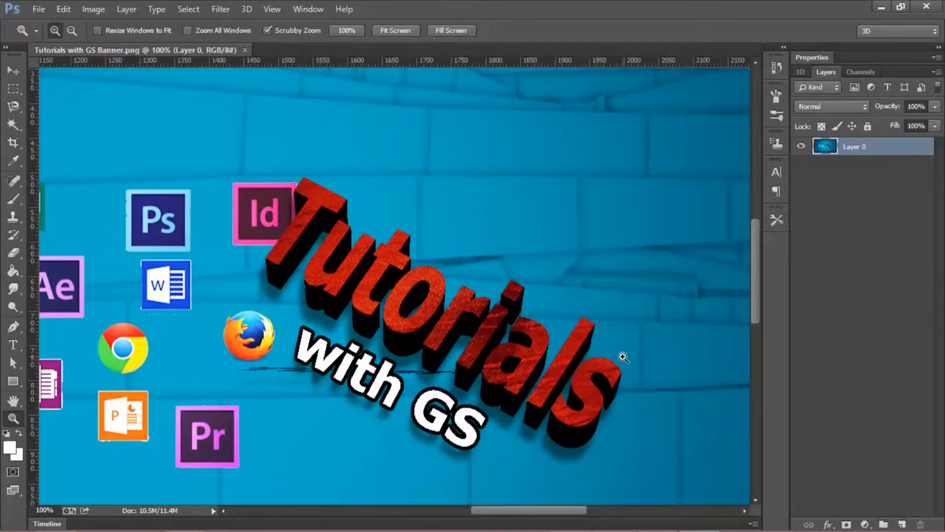
{"action": "right_click", "coordinate": [374, 312]}
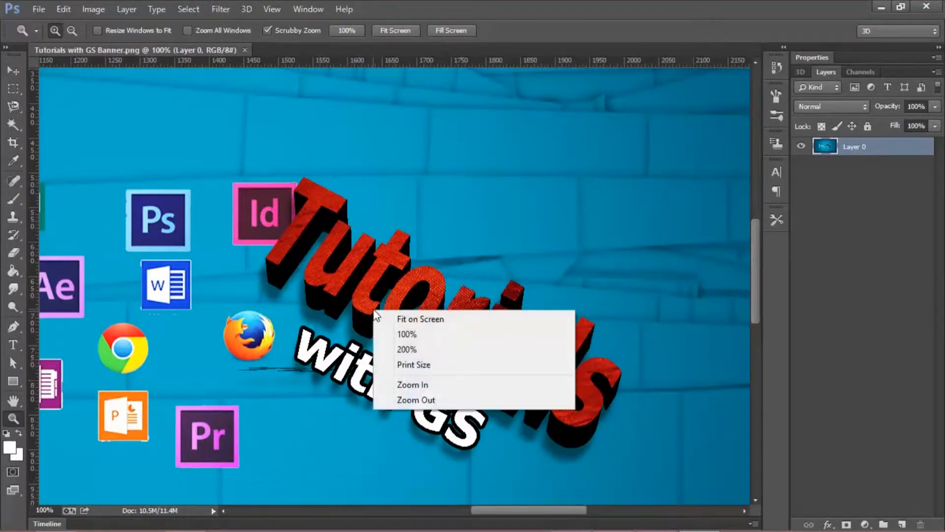
{"action": "left_click", "coordinate": [333, 279]}
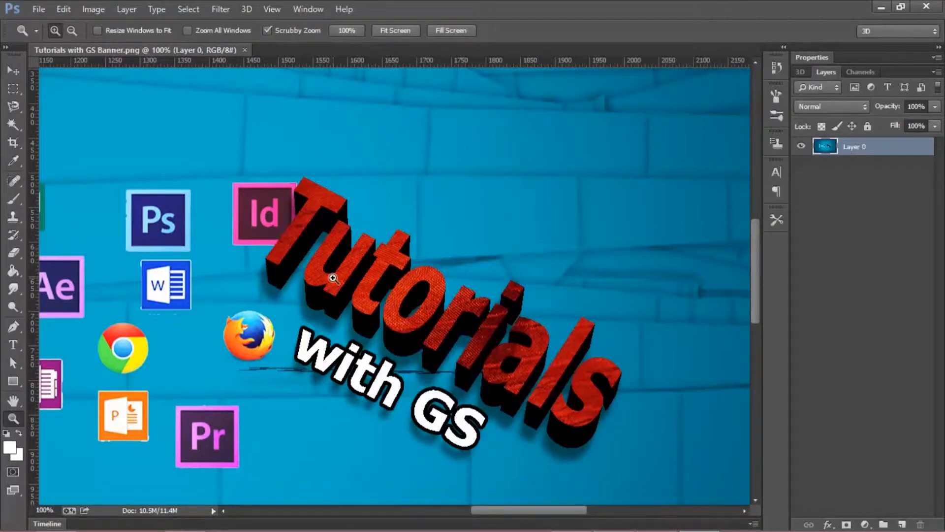
{"action": "key", "text": "alt"}
{"action": "left_click", "coordinate": [356, 315], "text": "alt"}
{"action": "left_click", "coordinate": [337, 299], "text": "alt"}
{"action": "left_click", "coordinate": [319, 282], "text": "alt"}
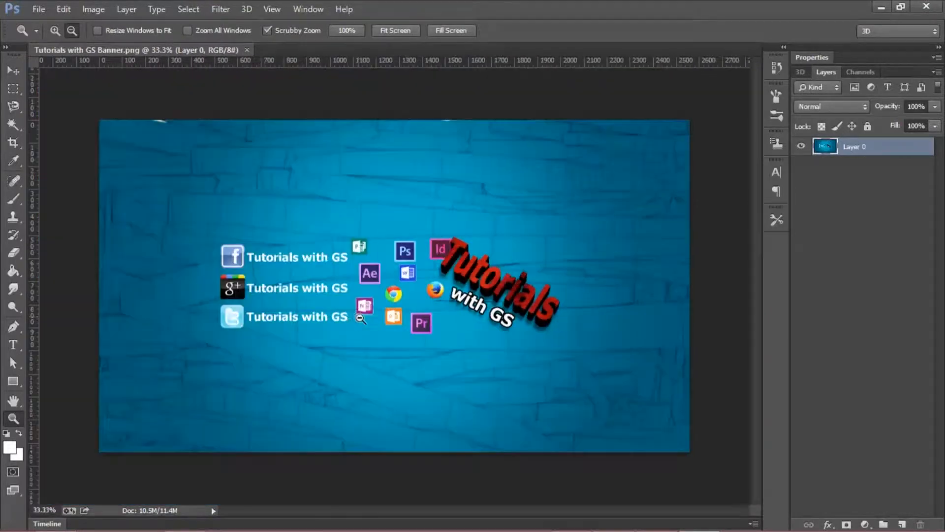
Close the banner and create a new transparent document 800 pixels wide and 400 pixels high
{"action": "left_click", "coordinate": [246, 50]}
{"action": "left_click", "coordinate": [39, 15]}
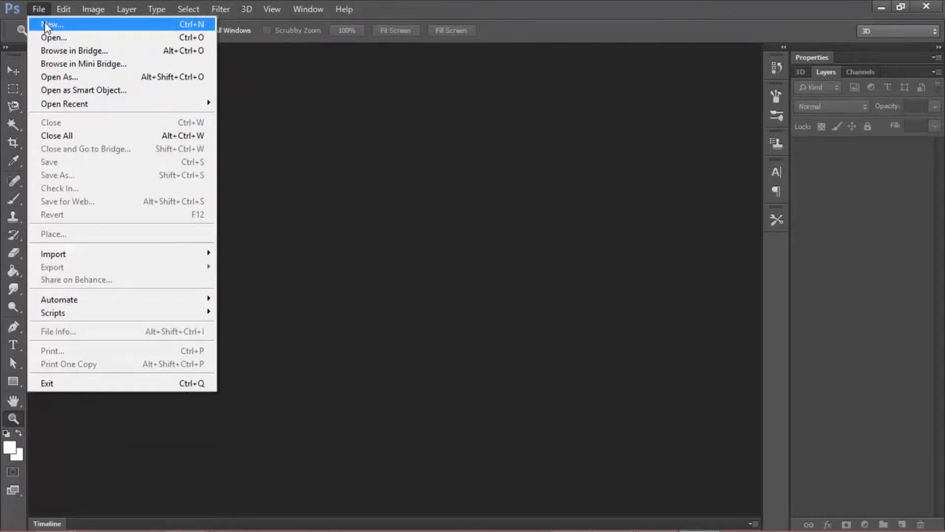
{"action": "left_click", "coordinate": [44, 21]}
{"action": "double_click", "coordinate": [391, 191]}
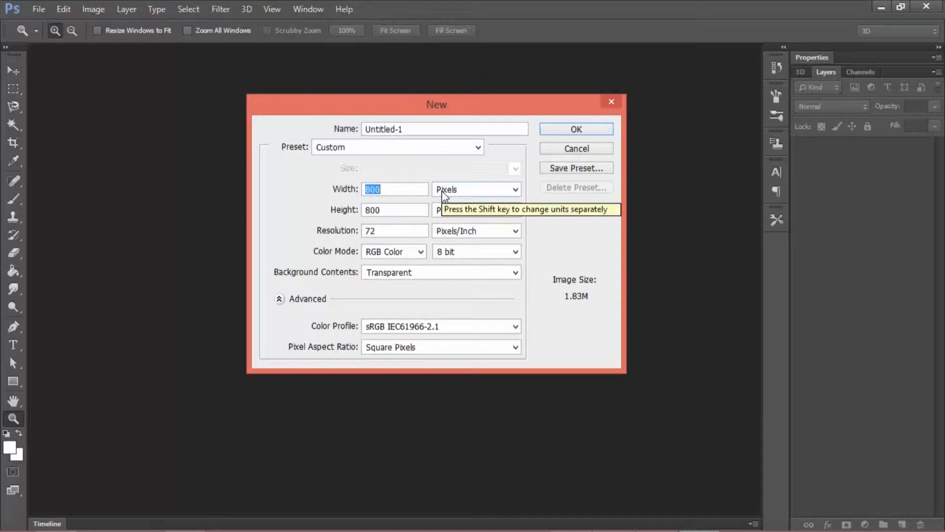
{"action": "left_click", "coordinate": [371, 208]}
{"action": "double_click", "coordinate": [371, 208]}
{"action": "type", "text": "400"}
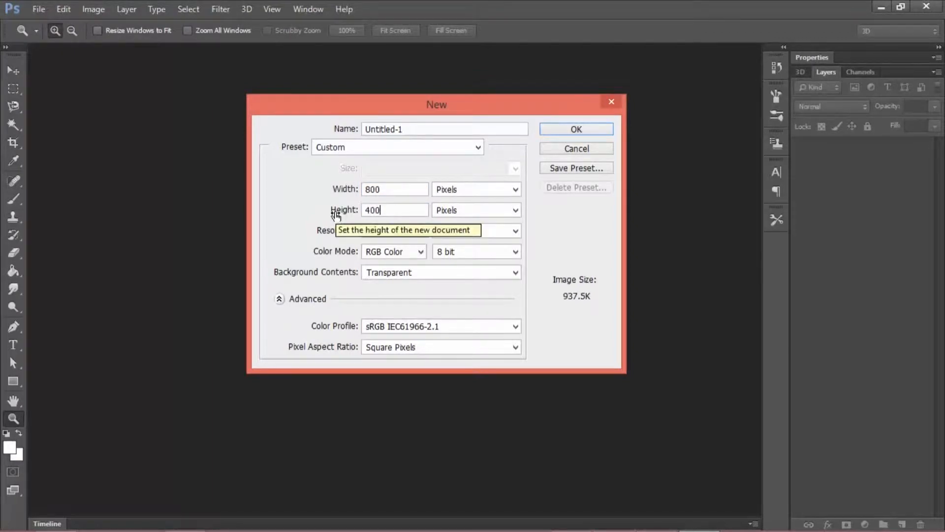
{"action": "left_click", "coordinate": [576, 129]}
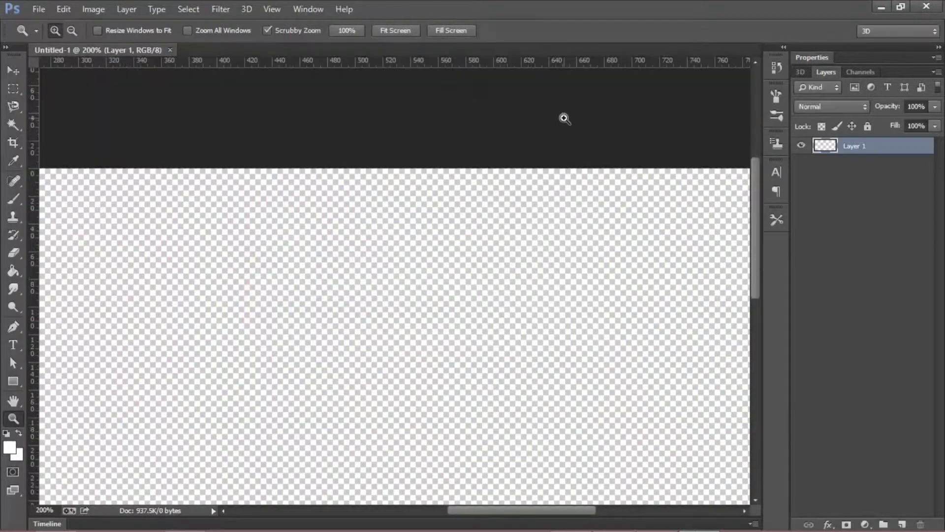
Add the text "YouTube" in Tahoma Bold 125 pt and move it to the middle of the canvas
{"action": "left_click", "coordinate": [249, 305], "text": "alt"}
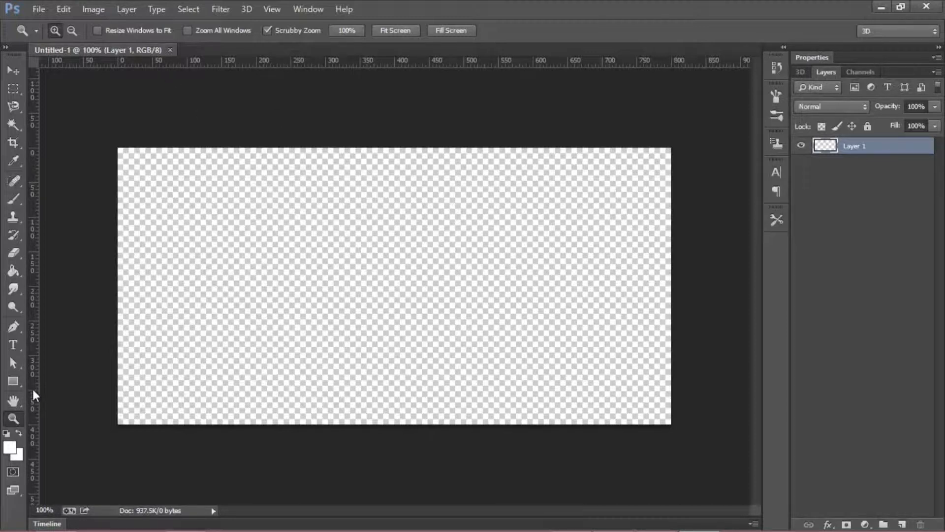
{"action": "left_click", "coordinate": [13, 348]}
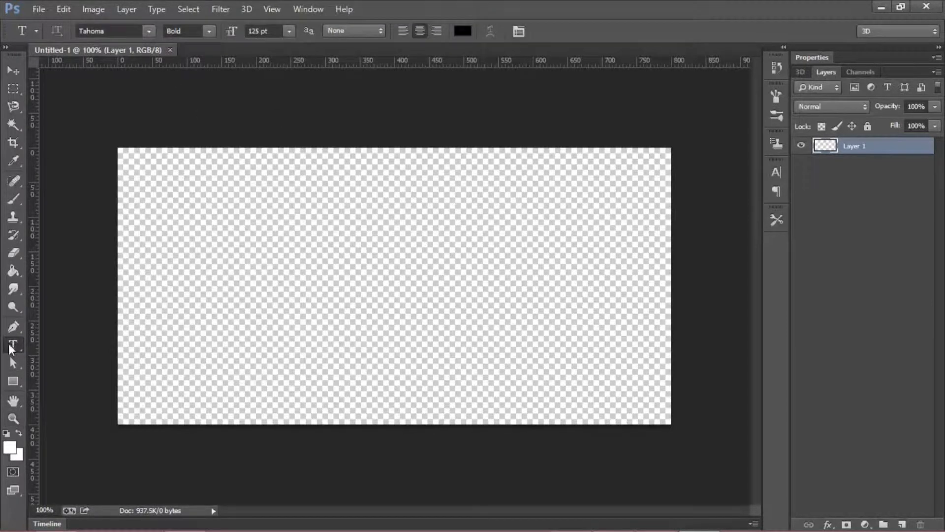
{"action": "left_click", "coordinate": [191, 277]}
{"action": "type", "text": "Y"}
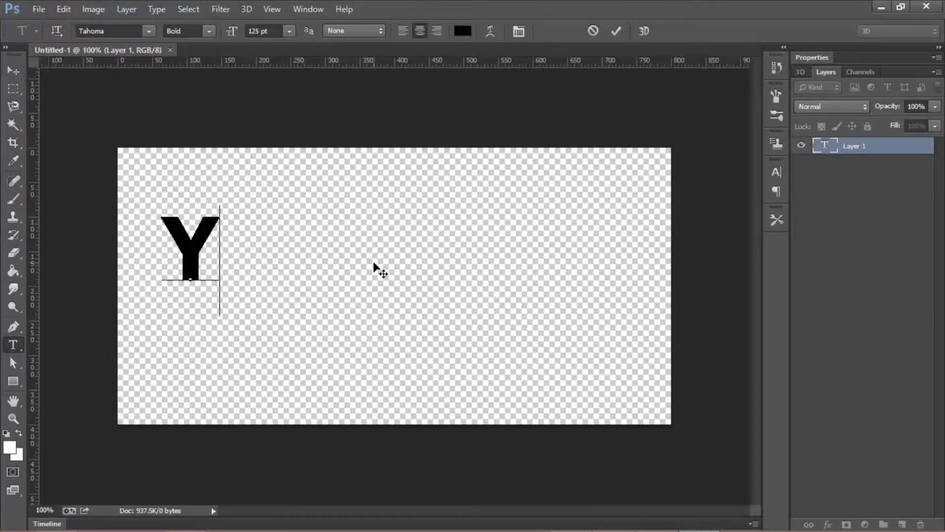
{"action": "type", "text": "ouTube"}
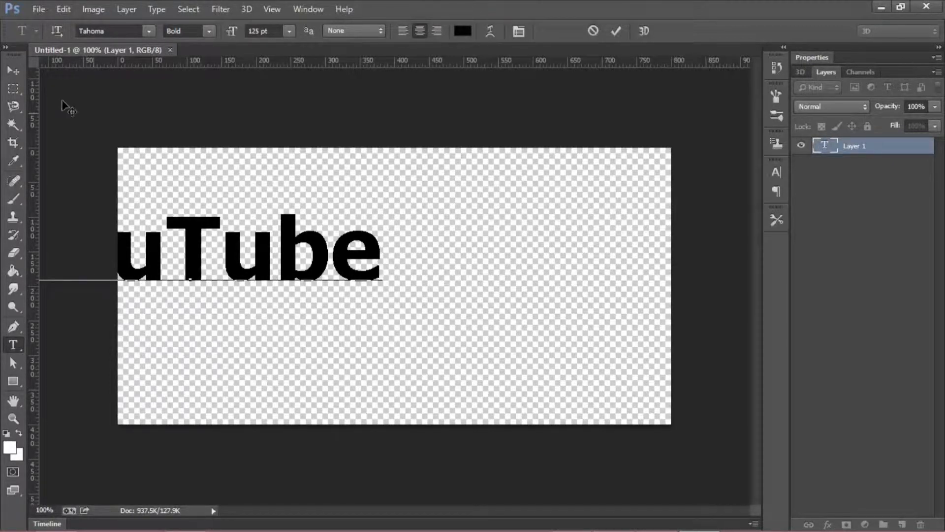
{"action": "left_click", "coordinate": [18, 71]}
{"action": "left_click_drag", "start_coordinate": [309, 257], "coordinate": [474, 295]}
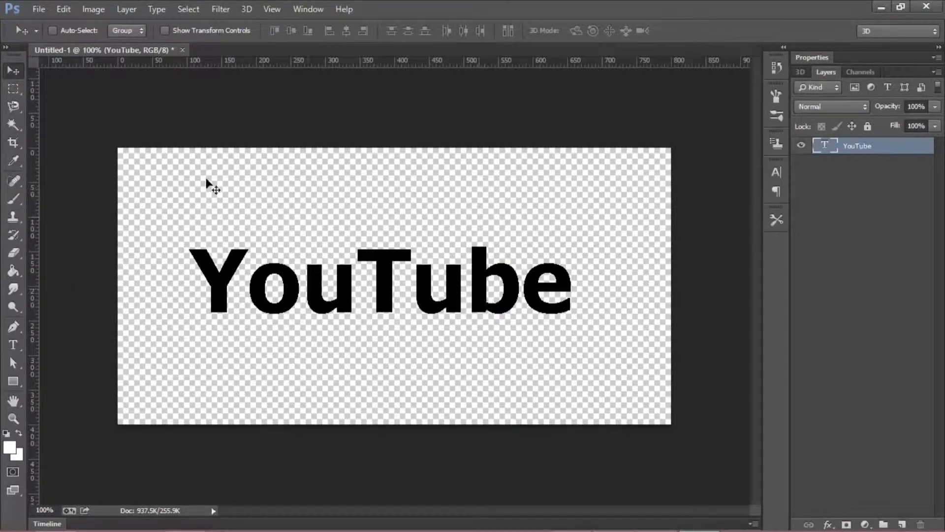
{"action": "left_click", "coordinate": [15, 345]}
{"action": "double_click", "coordinate": [383, 293]}
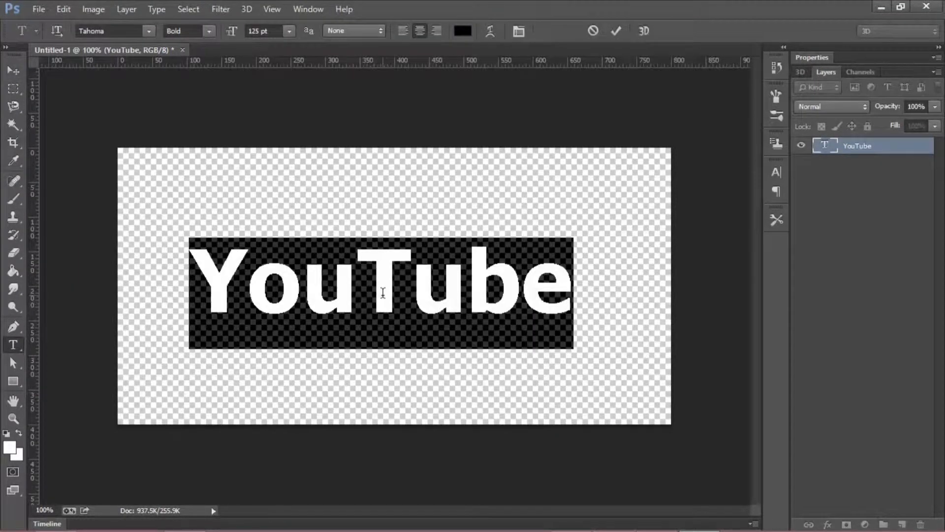
{"action": "left_click", "coordinate": [383, 293]}
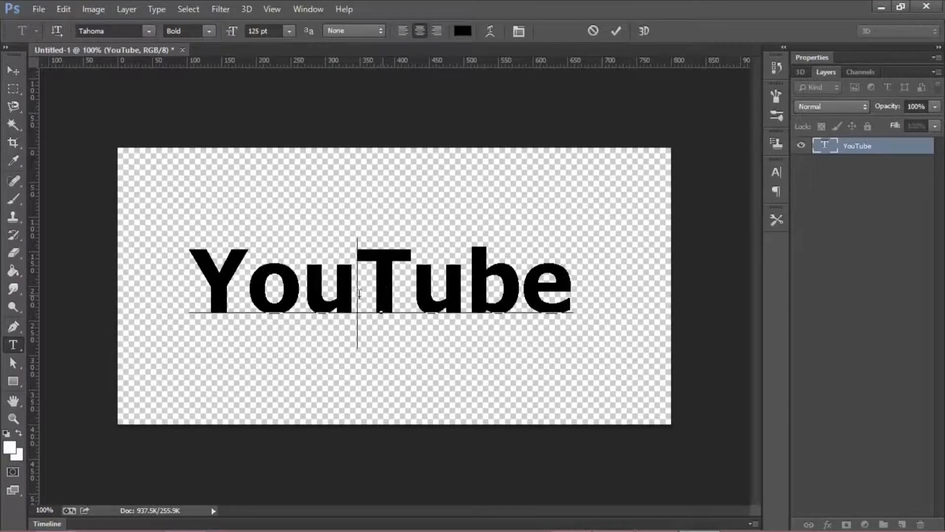
{"action": "double_click", "coordinate": [391, 288]}
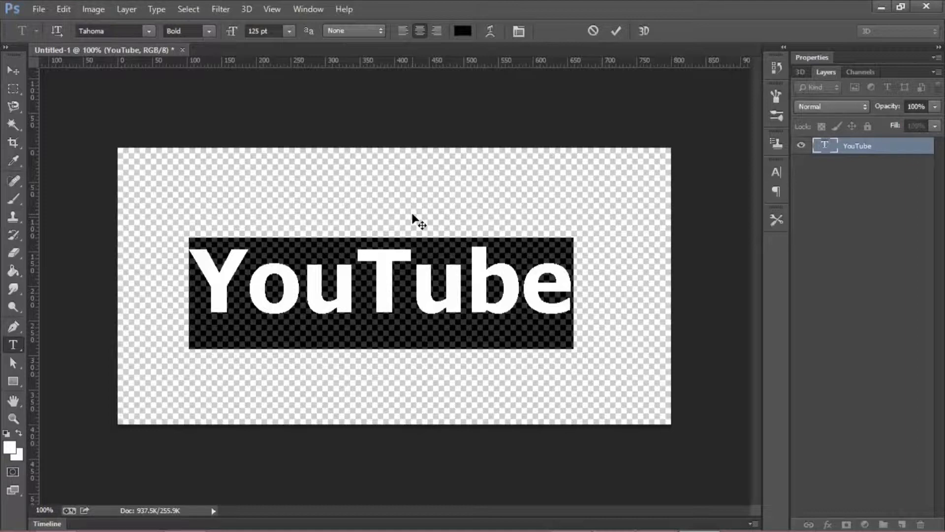
{"action": "left_click", "coordinate": [374, 276]}
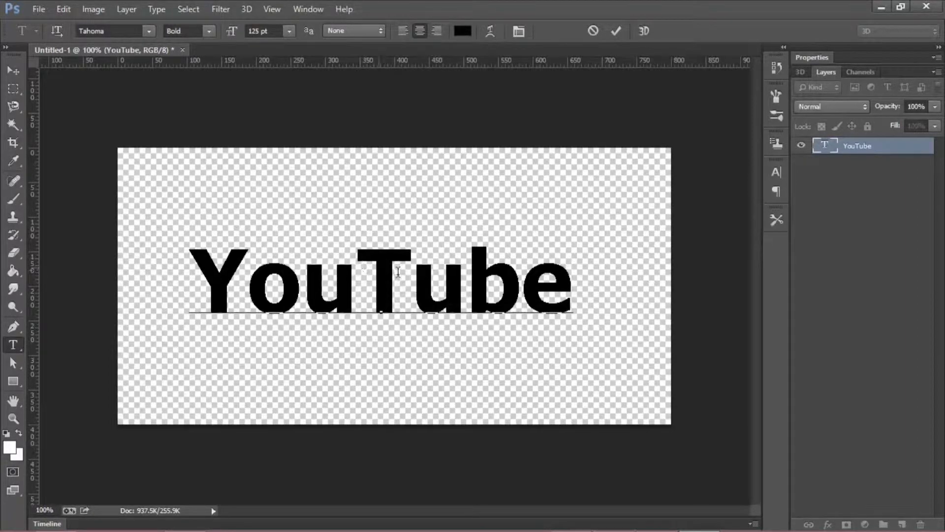
{"action": "double_click", "coordinate": [414, 289]}
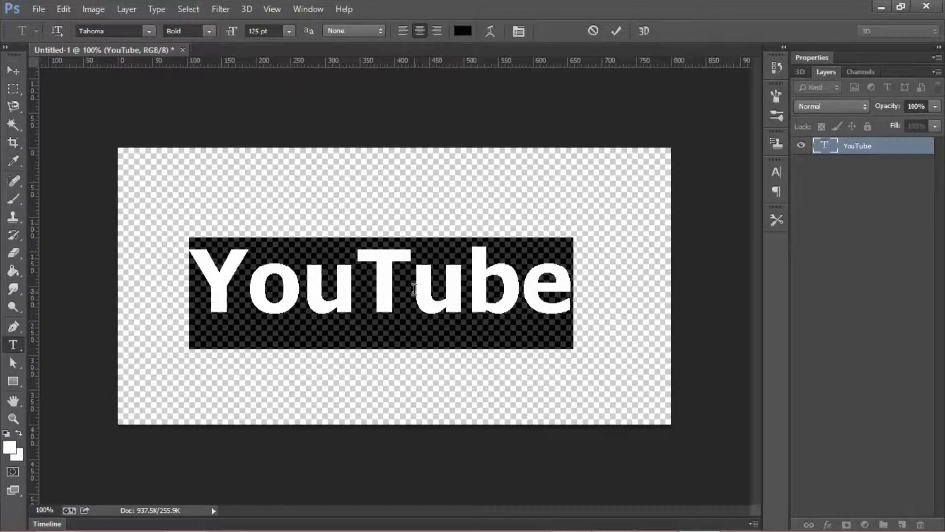
{"action": "left_click", "coordinate": [414, 289]}
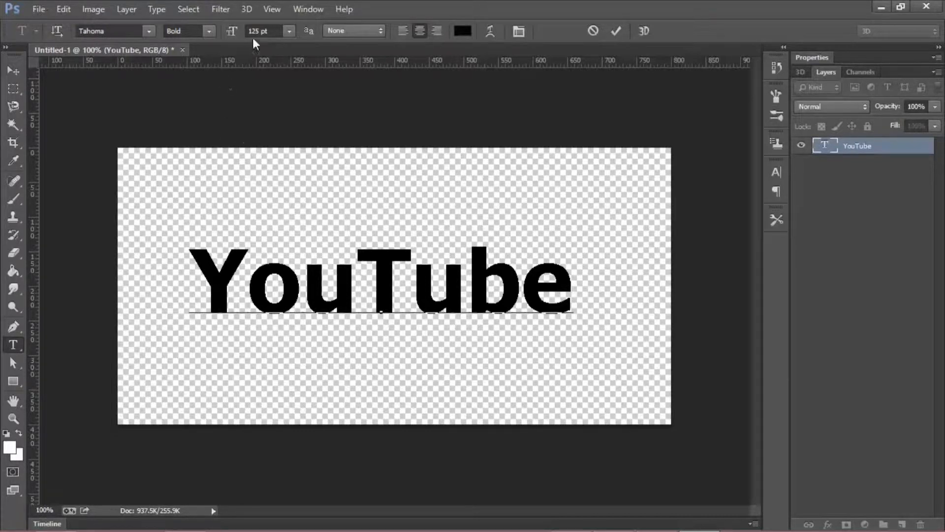
{"action": "double_click", "coordinate": [358, 294]}
{"action": "left_click", "coordinate": [408, 287]}
{"action": "left_click_drag", "start_coordinate": [205, 296], "coordinate": [587, 296]}
{"action": "left_click", "coordinate": [494, 296]}
{"action": "double_click", "coordinate": [458, 296]}
{"action": "left_click", "coordinate": [250, 296]}
Select the whole YouTube text and set its color to dark blue 040036
{"action": "left_click_drag", "start_coordinate": [193, 298], "coordinate": [611, 297]}
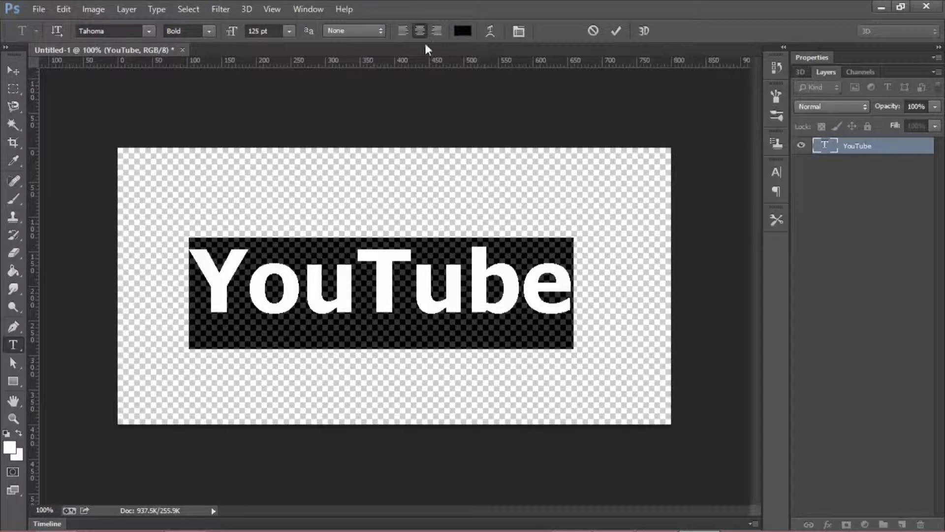
{"action": "left_click", "coordinate": [463, 31]}
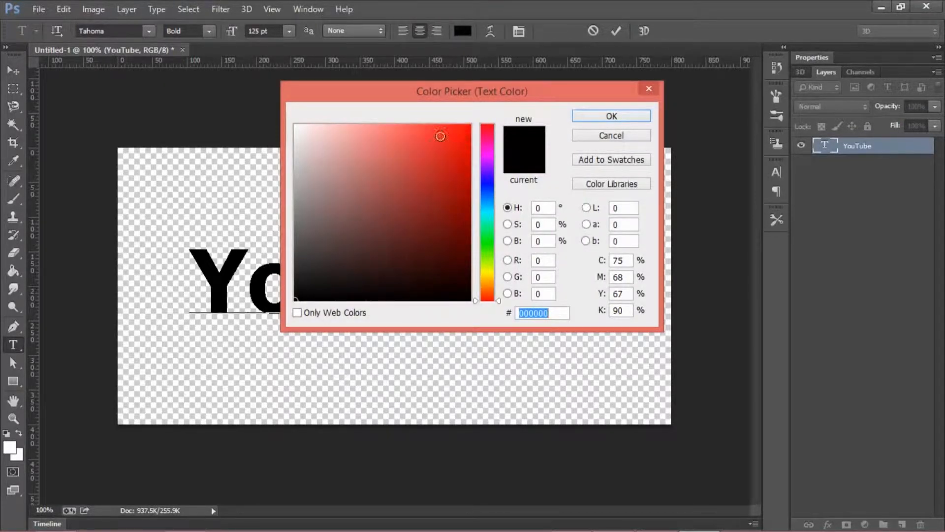
{"action": "left_click_drag", "start_coordinate": [433, 162], "coordinate": [469, 121]}
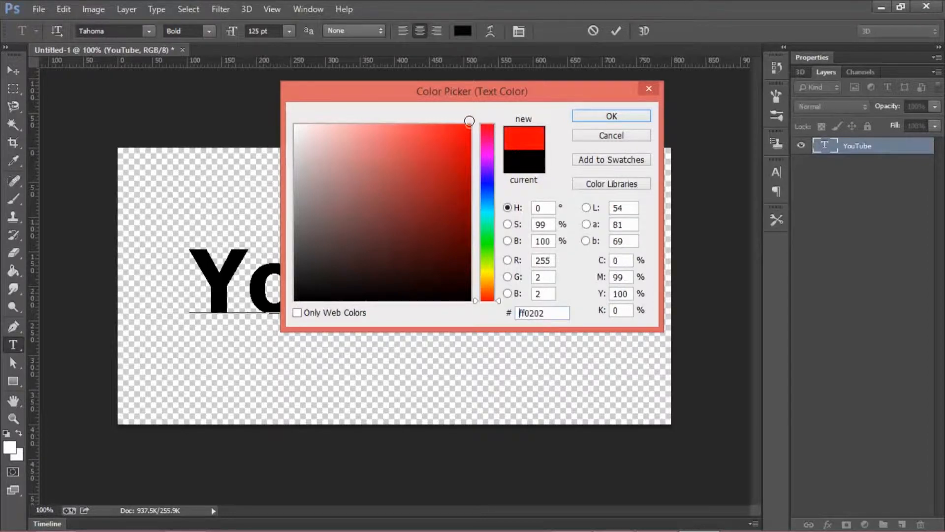
{"action": "left_click", "coordinate": [493, 182]}
{"action": "left_click", "coordinate": [442, 182]}
{"action": "mouse_move", "coordinate": [458, 182]}
{"action": "left_mouse_down"}
{"action": "mouse_move", "coordinate": [471, 212]}
{"action": "mouse_move", "coordinate": [469, 249]}
{"action": "mouse_move", "coordinate": [460, 223]}
{"action": "mouse_move", "coordinate": [480, 264]}
{"action": "left_mouse_up"}
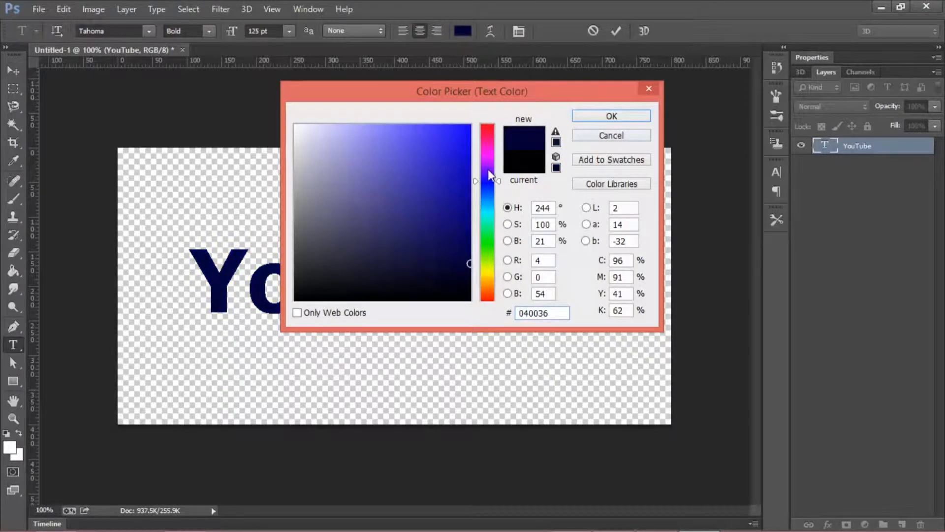
{"action": "left_click", "coordinate": [611, 120]}
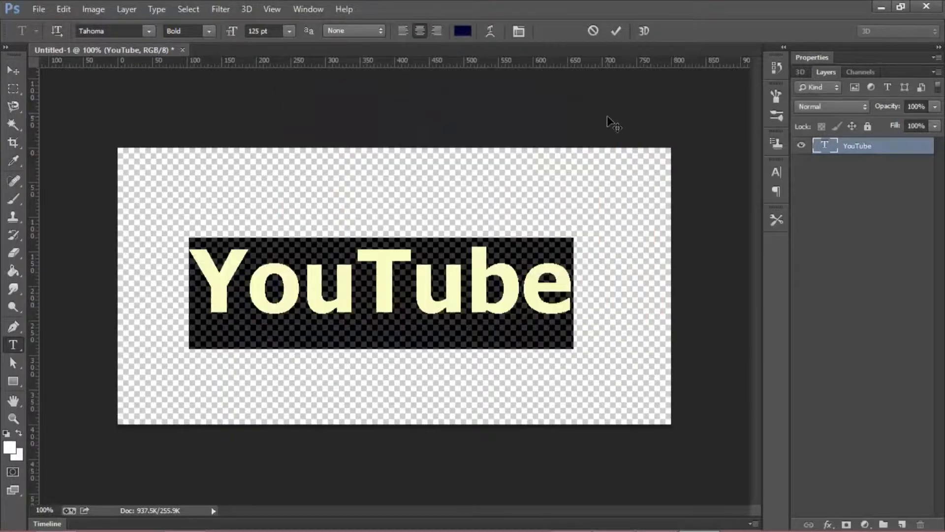
{"action": "left_click", "coordinate": [461, 257]}
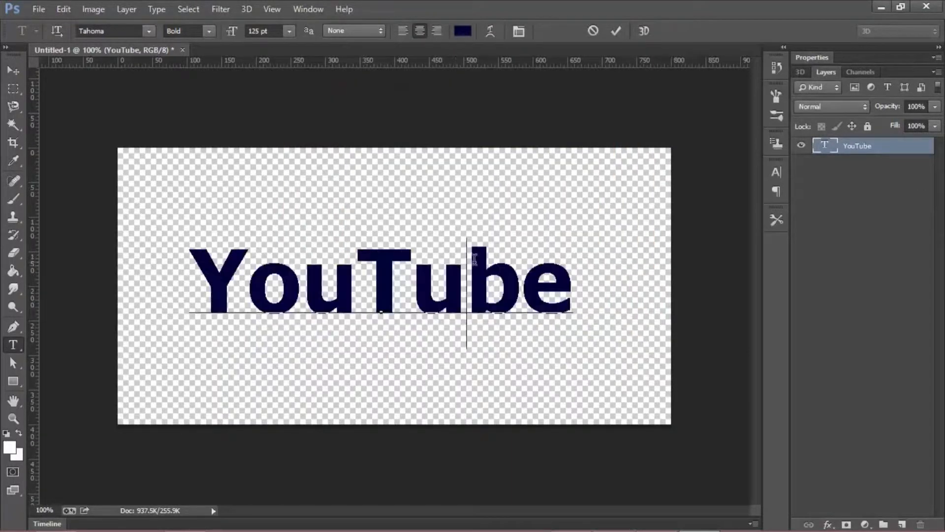
{"action": "double_click", "coordinate": [350, 252]}
{"action": "left_click", "coordinate": [353, 264]}
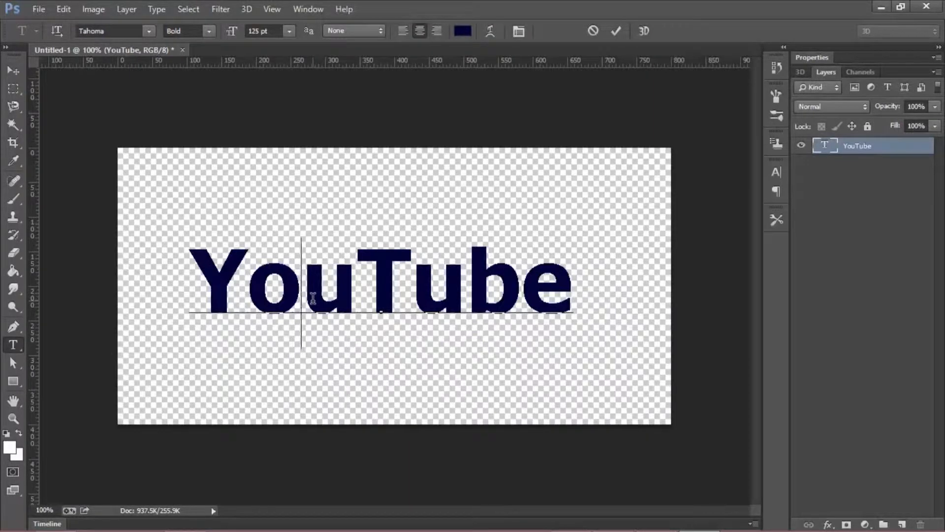
{"action": "double_click", "coordinate": [312, 298]}
{"action": "left_click", "coordinate": [317, 315]}
Finish editing the text and create a new 3D extrusion from the YouTube layer
{"action": "left_click", "coordinate": [10, 68]}
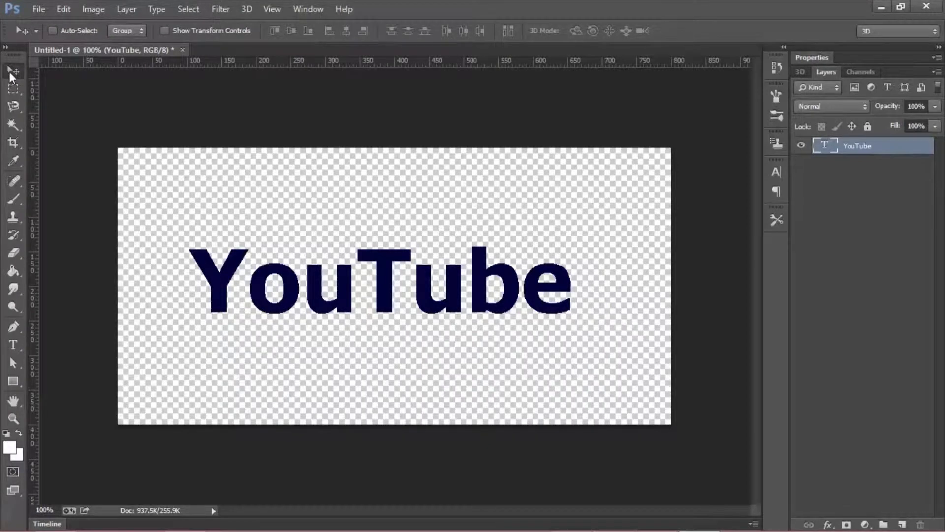
{"action": "left_click", "coordinate": [247, 9]}
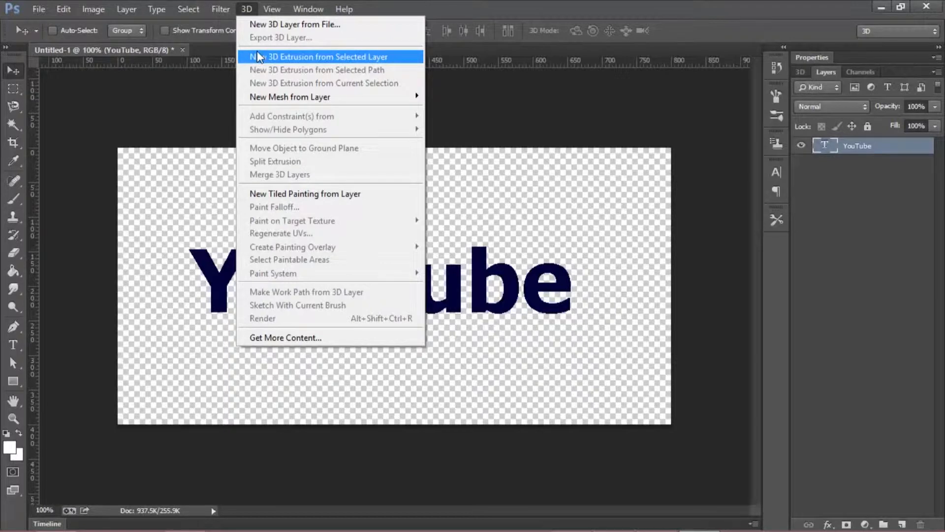
{"action": "left_click", "coordinate": [315, 56]}
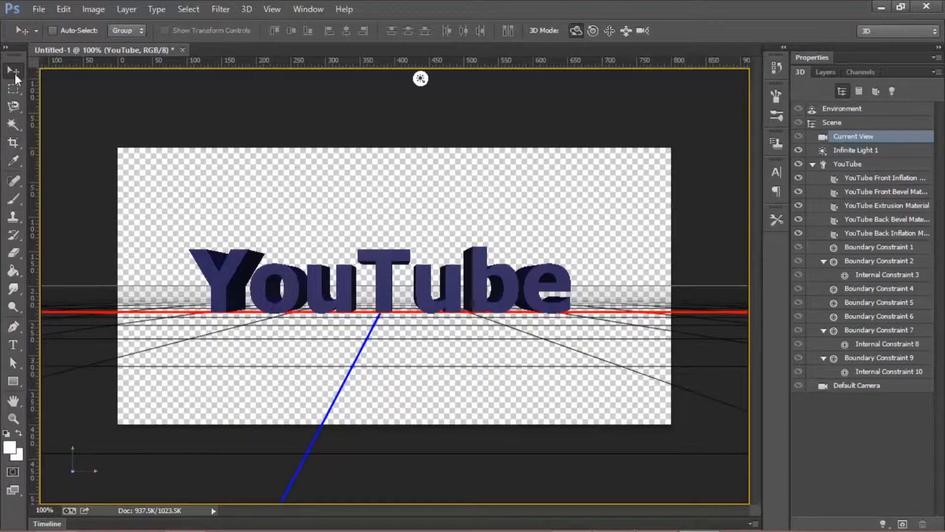
Orbit the 3D camera so the extruded YouTube text is seen at an angle from slightly above
{"action": "left_click_drag", "start_coordinate": [416, 353], "coordinate": [437, 352]}
{"action": "left_click_drag", "start_coordinate": [485, 350], "coordinate": [451, 340]}
{"action": "left_click_drag", "start_coordinate": [314, 350], "coordinate": [476, 343]}
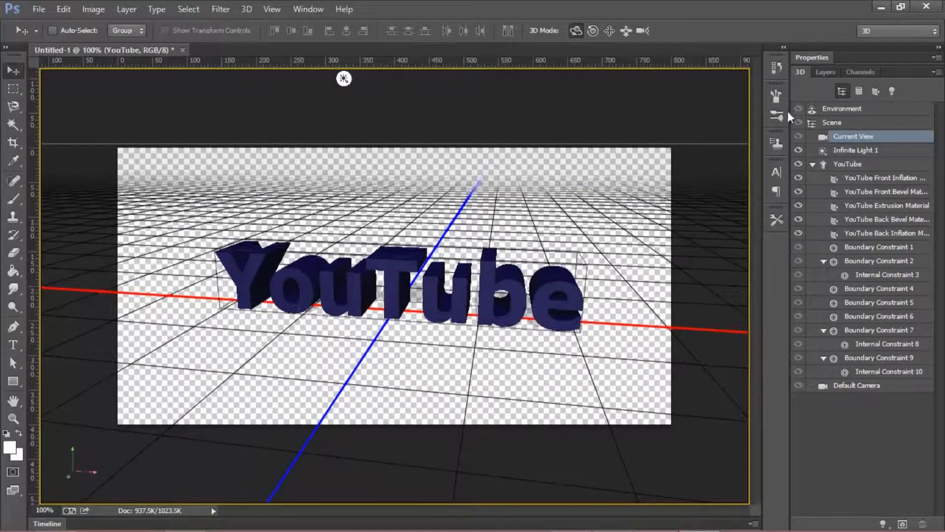
Set the extrusion depth of the YouTube mesh to 50 in its 3D properties
{"action": "left_click", "coordinate": [811, 57]}
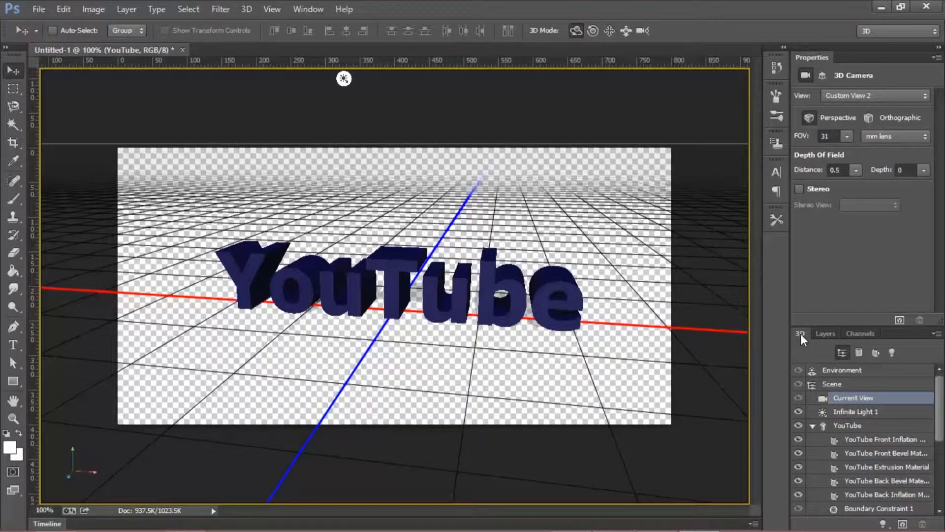
{"action": "left_click", "coordinate": [832, 428]}
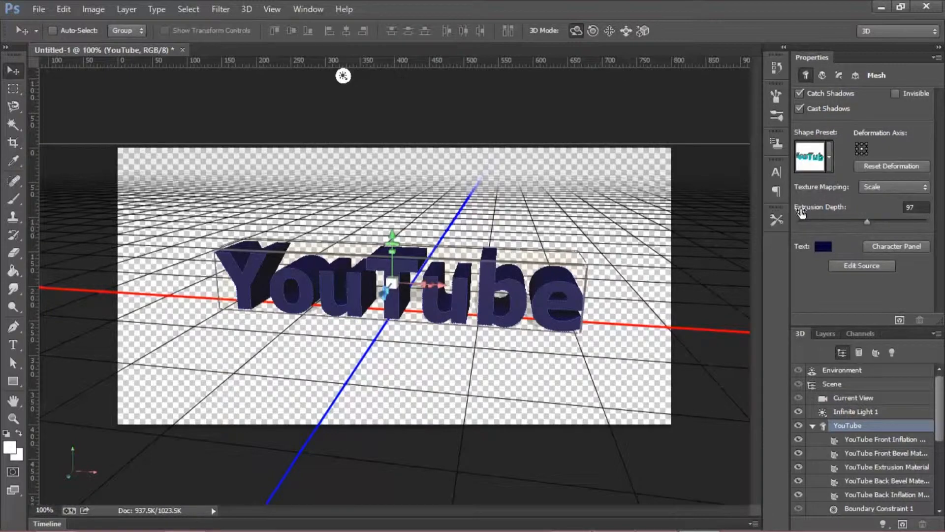
{"action": "mouse_move", "coordinate": [867, 221]}
{"action": "left_mouse_down"}
{"action": "mouse_move", "coordinate": [850, 222]}
{"action": "mouse_move", "coordinate": [894, 222]}
{"action": "mouse_move", "coordinate": [853, 225]}
{"action": "mouse_move", "coordinate": [880, 225]}
{"action": "mouse_move", "coordinate": [864, 225]}
{"action": "left_mouse_up"}
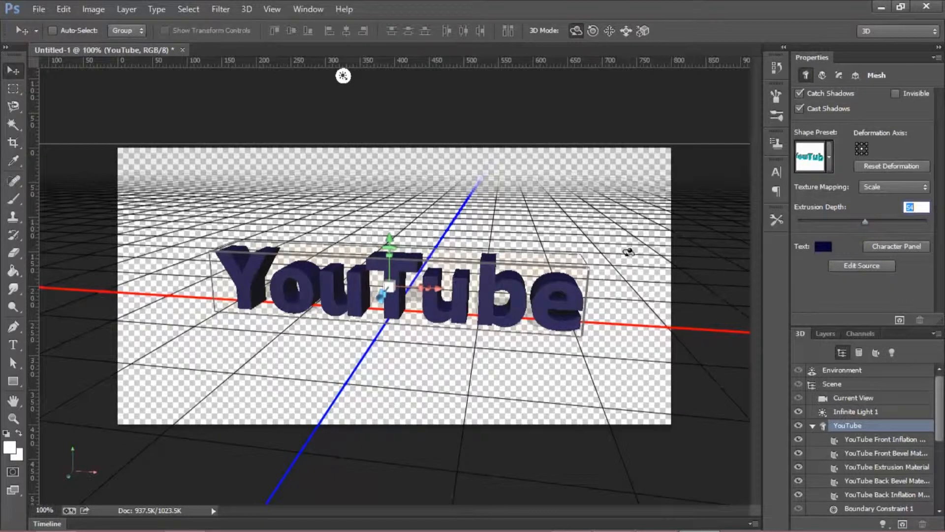
{"action": "left_click", "coordinate": [919, 209]}
{"action": "type", "text": "50"}
{"action": "key", "text": "Return"}
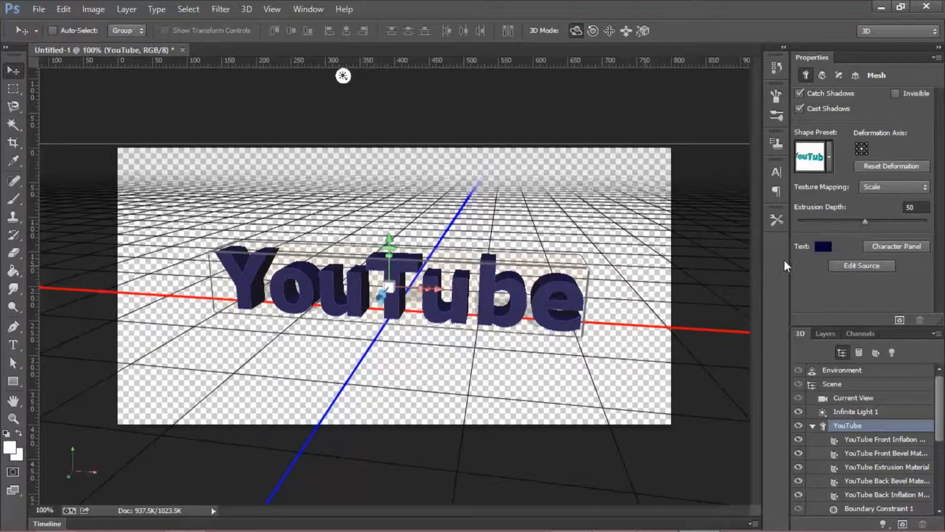
Open the editable source of the extruded text and replace the word YouTube with Tutorial
{"action": "left_click", "coordinate": [856, 267]}
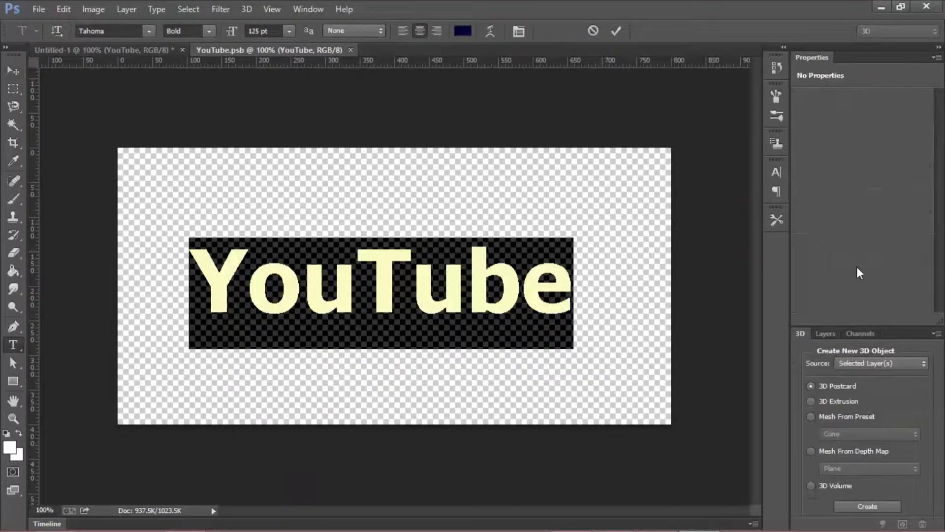
{"action": "double_click", "coordinate": [442, 274]}
{"action": "left_click", "coordinate": [442, 274]}
{"action": "double_click", "coordinate": [442, 274]}
{"action": "left_click", "coordinate": [427, 271]}
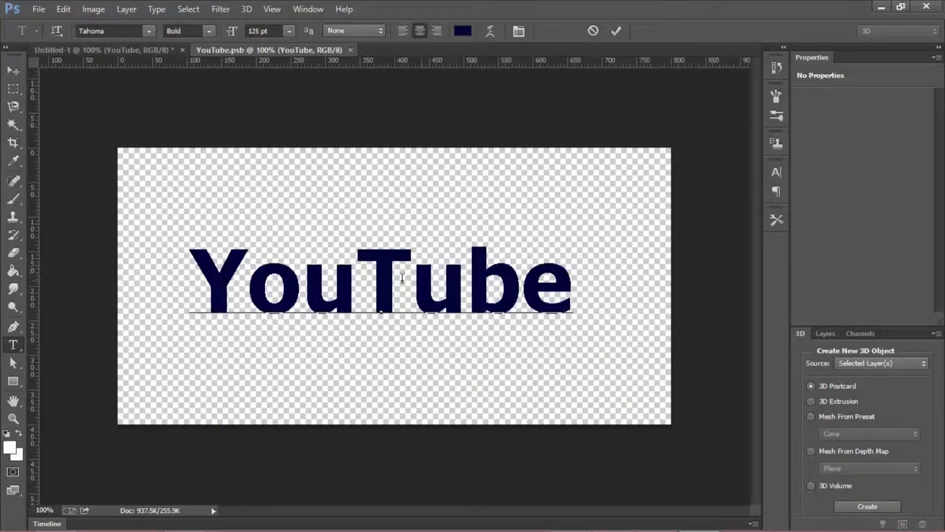
{"action": "double_click", "coordinate": [403, 278]}
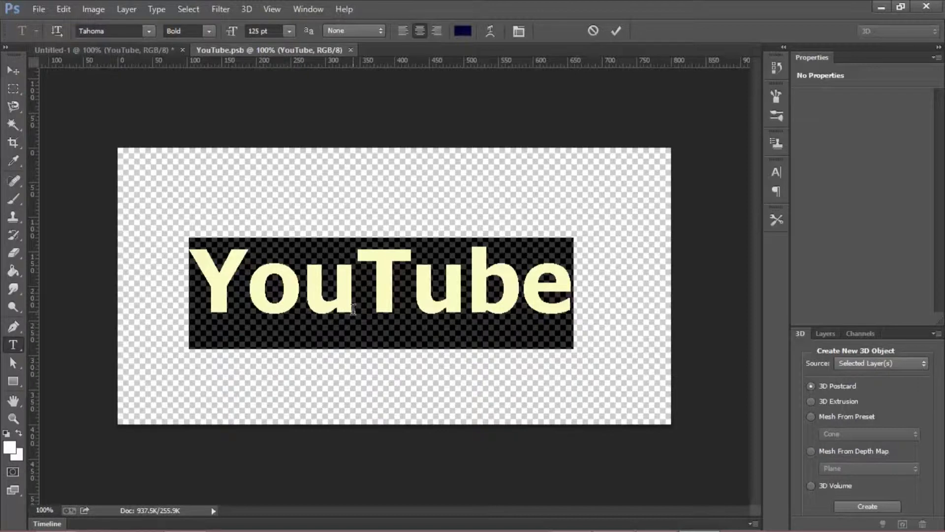
{"action": "type", "text": "Tutorial"}
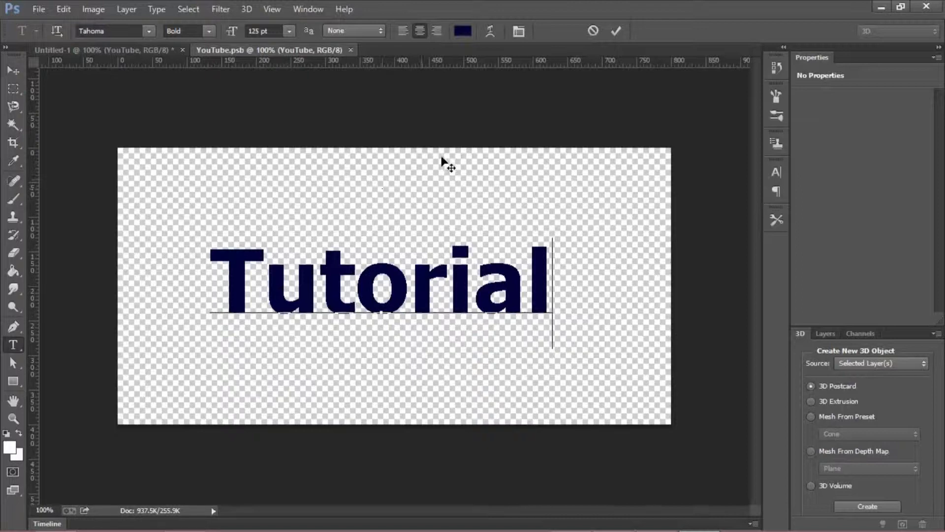
Commit the text edit and close YouTube.psb, saving its changes back to the 3D layer
{"action": "left_click", "coordinate": [616, 31]}
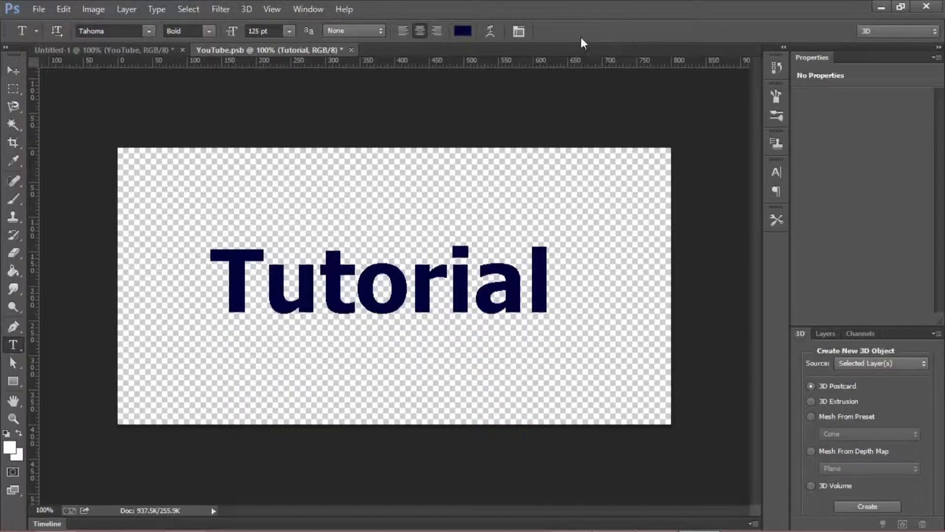
{"action": "left_click", "coordinate": [351, 50]}
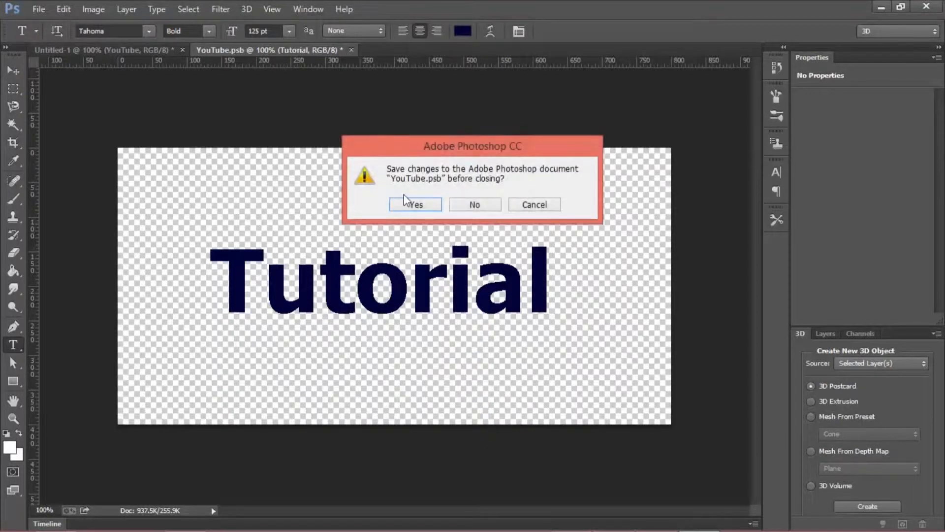
{"action": "left_click", "coordinate": [407, 203]}
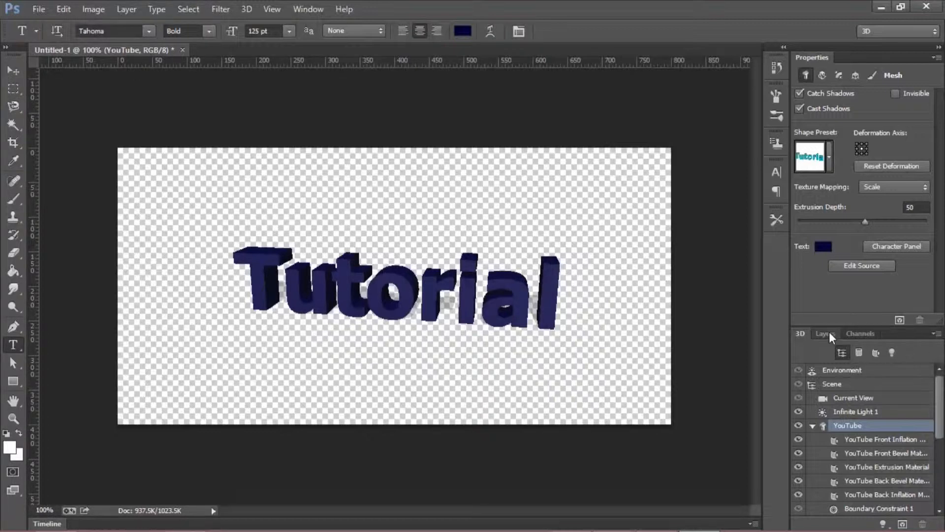
Show the document's layers and freely rotate the 3D Tutorial mesh so its letters lean back with their undersides exposed
{"action": "left_click", "coordinate": [11, 72]}
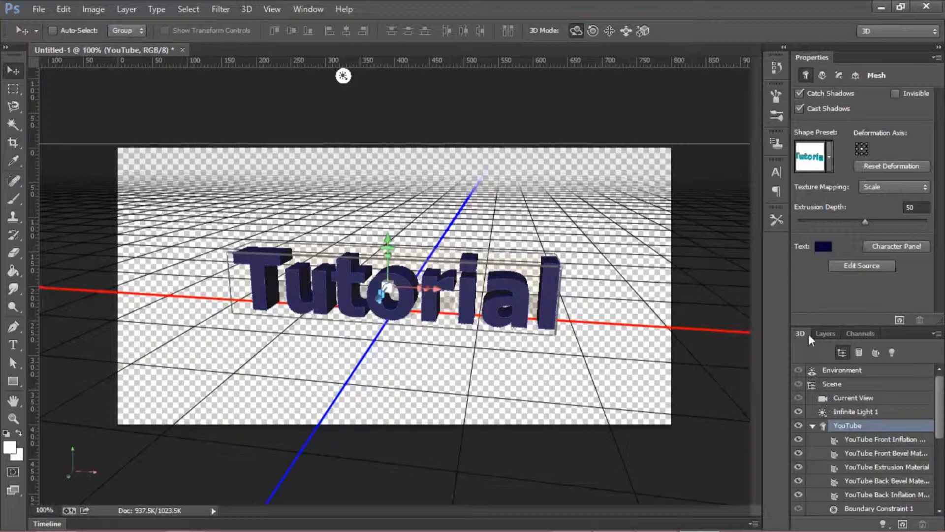
{"action": "left_click", "coordinate": [823, 334]}
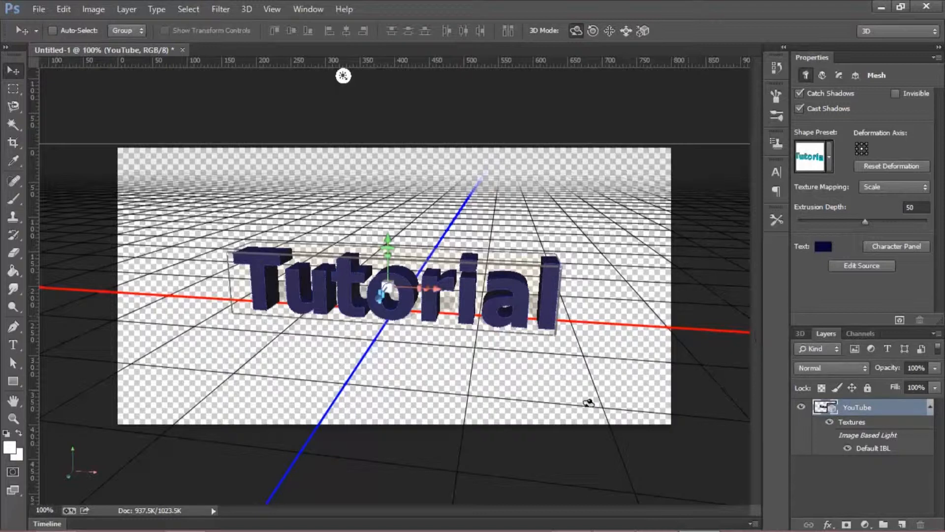
{"action": "mouse_move", "coordinate": [489, 387]}
{"action": "left_mouse_down"}
{"action": "mouse_move", "coordinate": [598, 382]}
{"action": "mouse_move", "coordinate": [439, 379]}
{"action": "mouse_move", "coordinate": [500, 375]}
{"action": "left_mouse_up"}
{"action": "left_click", "coordinate": [500, 376]}
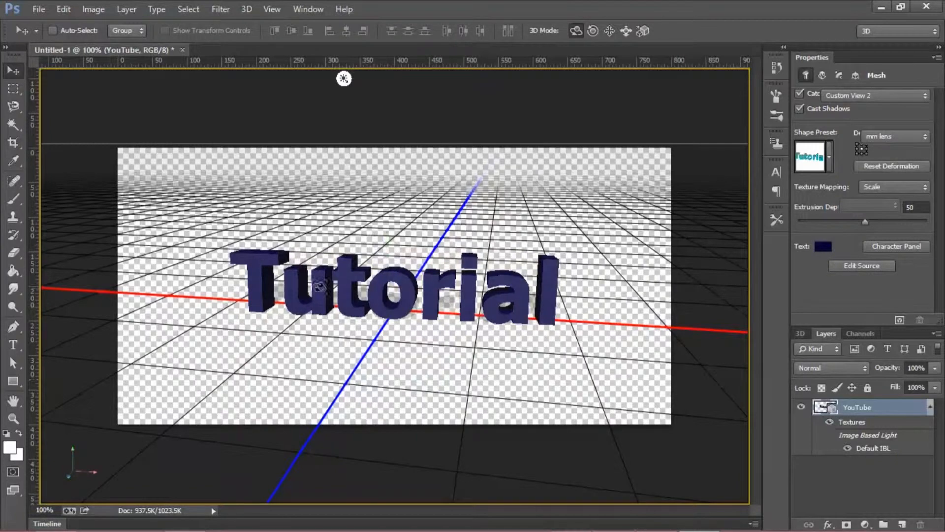
{"action": "left_click", "coordinate": [525, 311]}
{"action": "left_click_drag", "start_coordinate": [447, 370], "coordinate": [270, 341]}
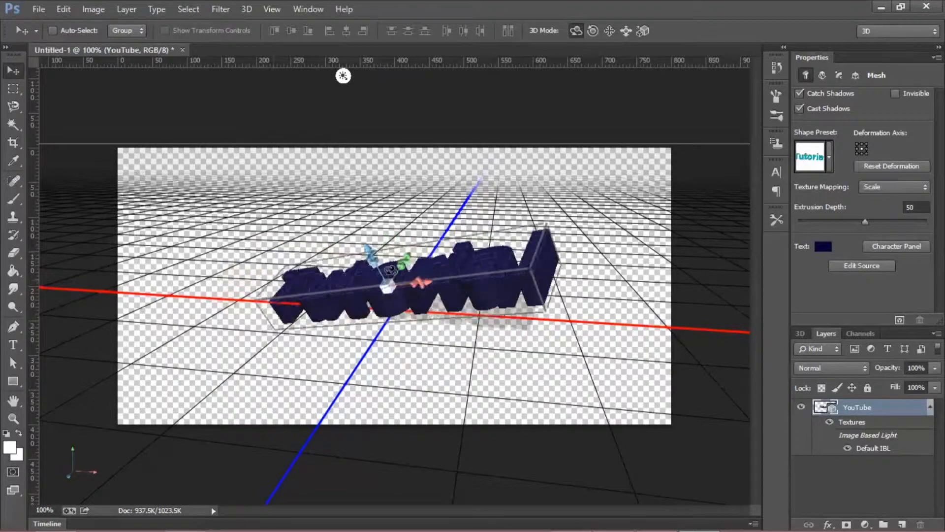
{"action": "left_click_drag", "start_coordinate": [542, 312], "coordinate": [427, 433]}
{"action": "left_click_drag", "start_coordinate": [554, 291], "coordinate": [337, 355]}
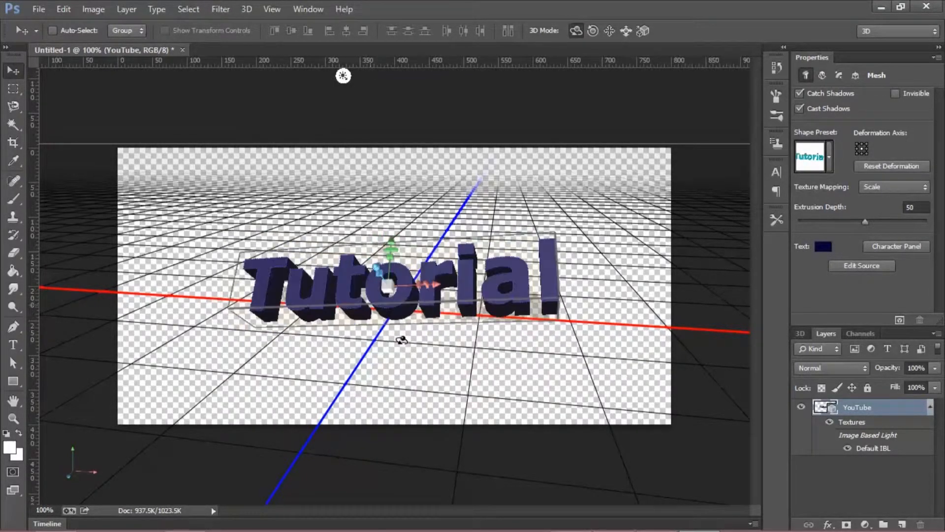
Orbit the camera closer to the ground plane and turn the Tutorial mesh so the text angles upward toward its last letter
{"action": "left_click_drag", "start_coordinate": [477, 358], "coordinate": [440, 305]}
{"action": "left_click", "coordinate": [439, 295]}
{"action": "left_click_drag", "start_coordinate": [472, 373], "coordinate": [590, 370]}
{"action": "left_click_drag", "start_coordinate": [548, 327], "coordinate": [454, 369]}
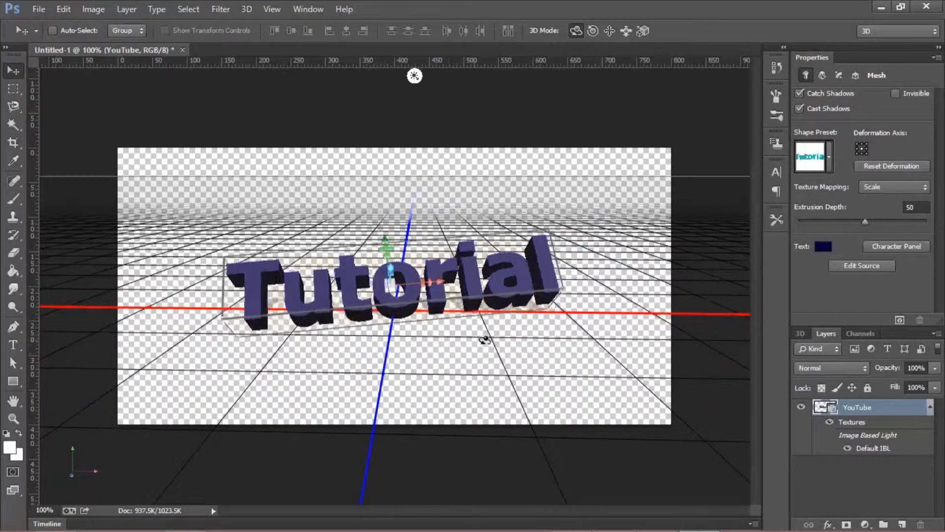
{"action": "left_click_drag", "start_coordinate": [447, 333], "coordinate": [526, 376]}
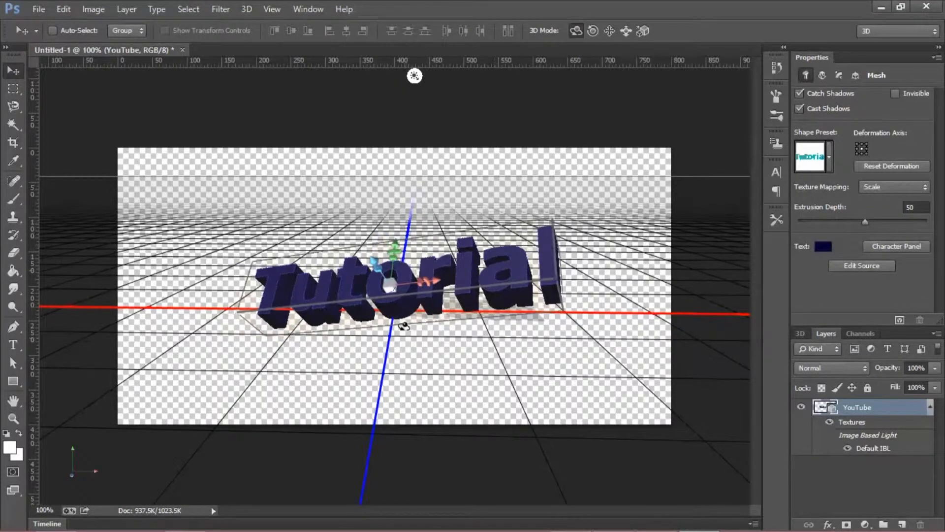
Orbit the camera to look steeply down at the ground plane and rotate the Tutorial mesh until the text is level and faces the viewer
{"action": "left_click_drag", "start_coordinate": [428, 167], "coordinate": [456, 287]}
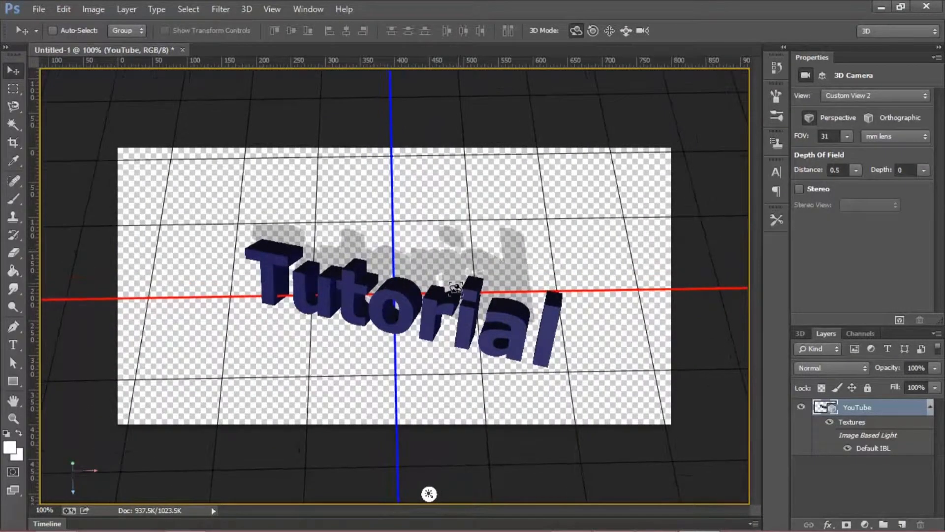
{"action": "left_click", "coordinate": [301, 251]}
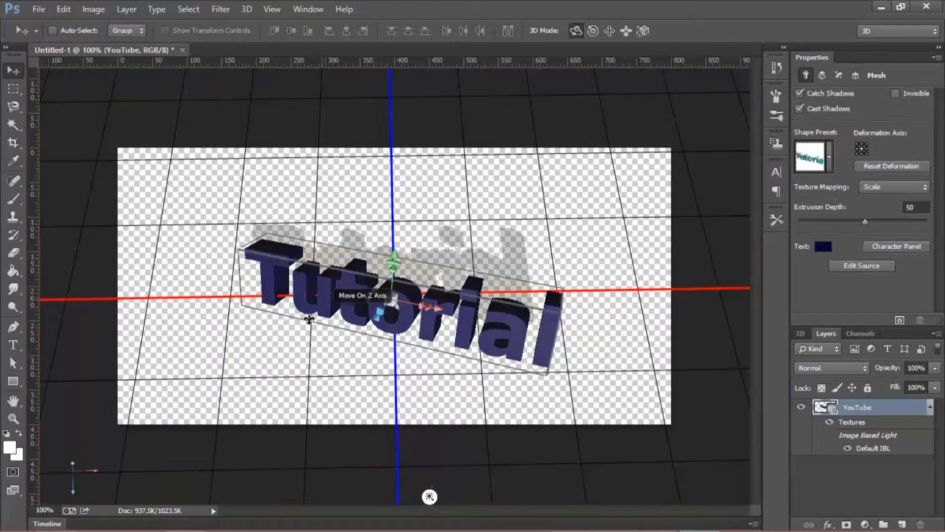
{"action": "left_click_drag", "start_coordinate": [538, 306], "coordinate": [608, 205]}
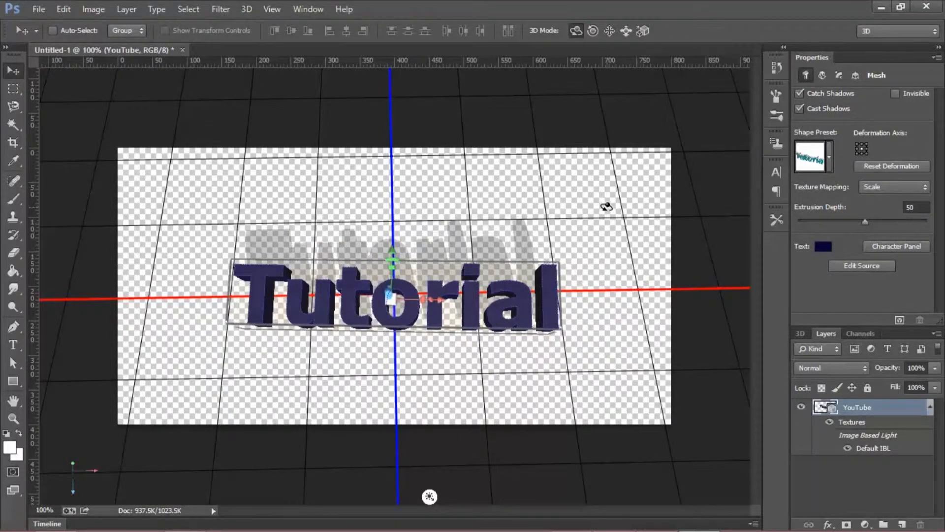
{"action": "left_click_drag", "start_coordinate": [542, 378], "coordinate": [542, 374]}
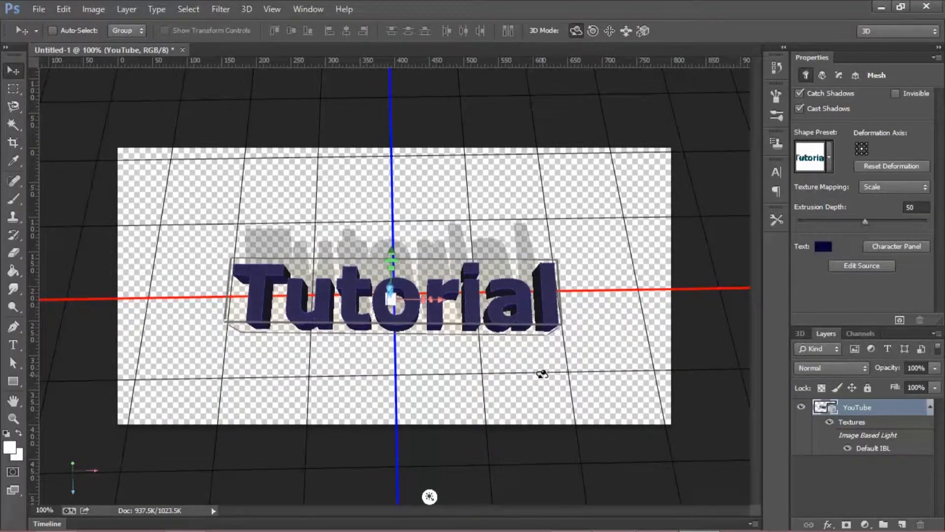
Fine-tune the camera's orbit to a steep view from above with the Tutorial text kept horizontal
{"action": "left_click", "coordinate": [648, 376]}
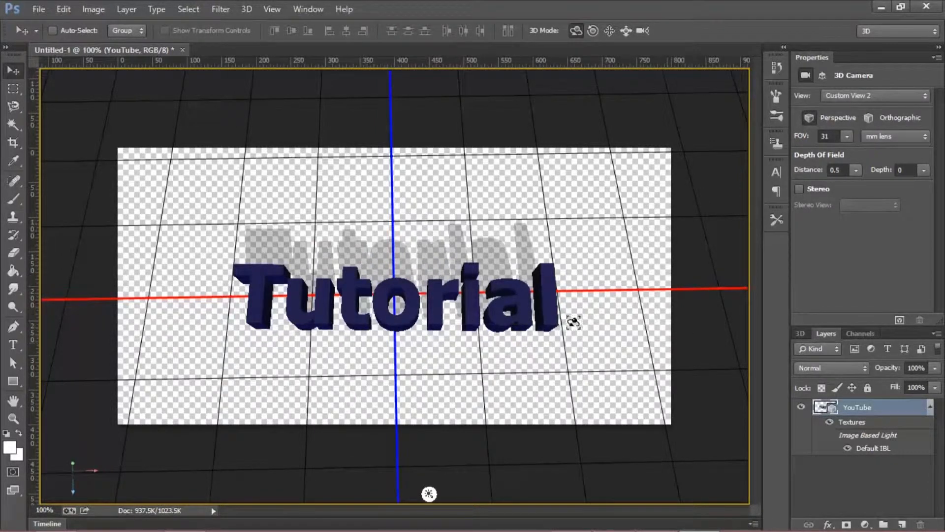
{"action": "mouse_move", "coordinate": [508, 382]}
{"action": "left_mouse_down"}
{"action": "mouse_move", "coordinate": [509, 357]}
{"action": "mouse_move", "coordinate": [515, 399]}
{"action": "left_mouse_up"}
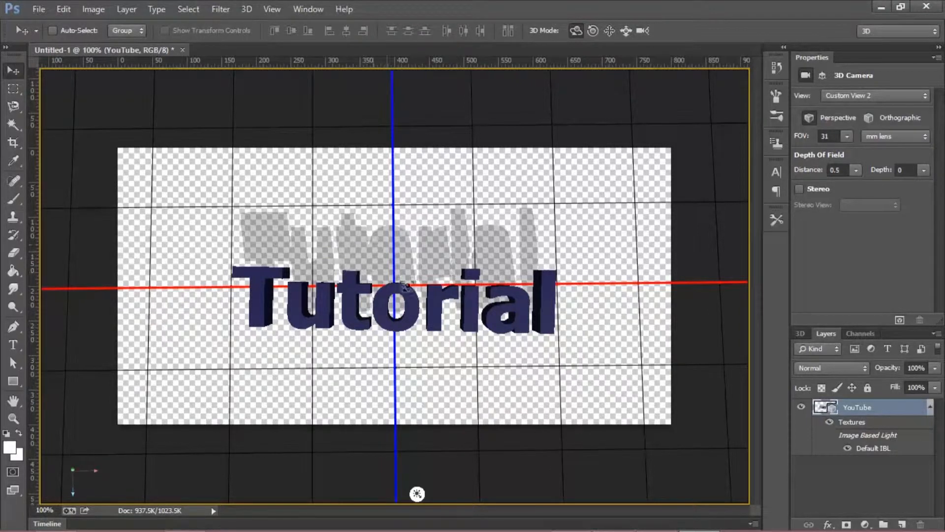
{"action": "left_click_drag", "start_coordinate": [481, 373], "coordinate": [433, 401]}
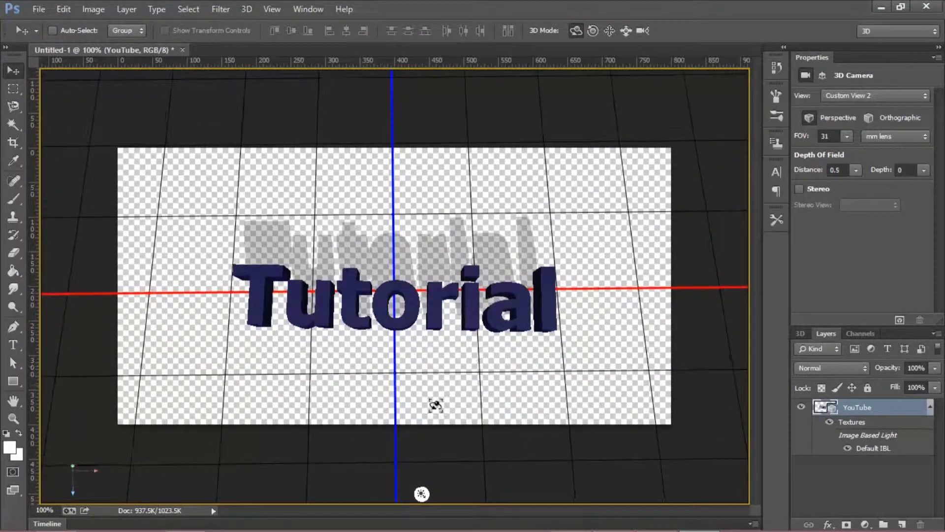
Redirect the infinite light so the shadow falls close behind the letters, and roll the camera so the text rises diagonally across the canvas
{"action": "left_click", "coordinate": [421, 495]}
{"action": "mouse_move", "coordinate": [406, 284]}
{"action": "left_mouse_down"}
{"action": "mouse_move", "coordinate": [371, 338]}
{"action": "mouse_move", "coordinate": [312, 362]}
{"action": "mouse_move", "coordinate": [238, 422]}
{"action": "mouse_move", "coordinate": [354, 495]}
{"action": "mouse_move", "coordinate": [418, 495]}
{"action": "mouse_move", "coordinate": [437, 375]}
{"action": "mouse_move", "coordinate": [382, 386]}
{"action": "mouse_move", "coordinate": [321, 273]}
{"action": "mouse_move", "coordinate": [355, 276]}
{"action": "mouse_move", "coordinate": [389, 252]}
{"action": "mouse_move", "coordinate": [420, 217]}
{"action": "mouse_move", "coordinate": [420, 190]}
{"action": "mouse_move", "coordinate": [430, 194]}
{"action": "mouse_move", "coordinate": [424, 205]}
{"action": "mouse_move", "coordinate": [365, 209]}
{"action": "mouse_move", "coordinate": [368, 226]}
{"action": "mouse_move", "coordinate": [394, 206]}
{"action": "mouse_move", "coordinate": [369, 202]}
{"action": "left_mouse_up"}
{"action": "left_click", "coordinate": [707, 333]}
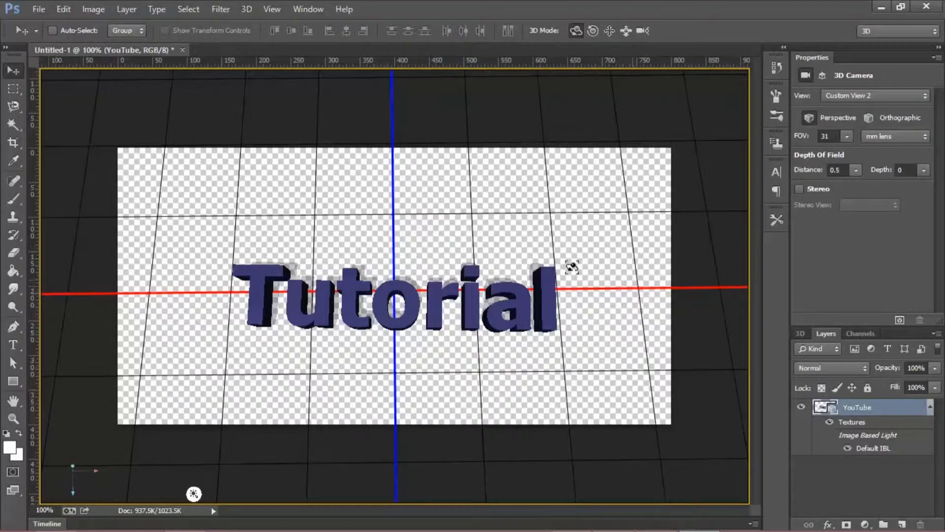
{"action": "left_click_drag", "start_coordinate": [516, 221], "coordinate": [577, 226]}
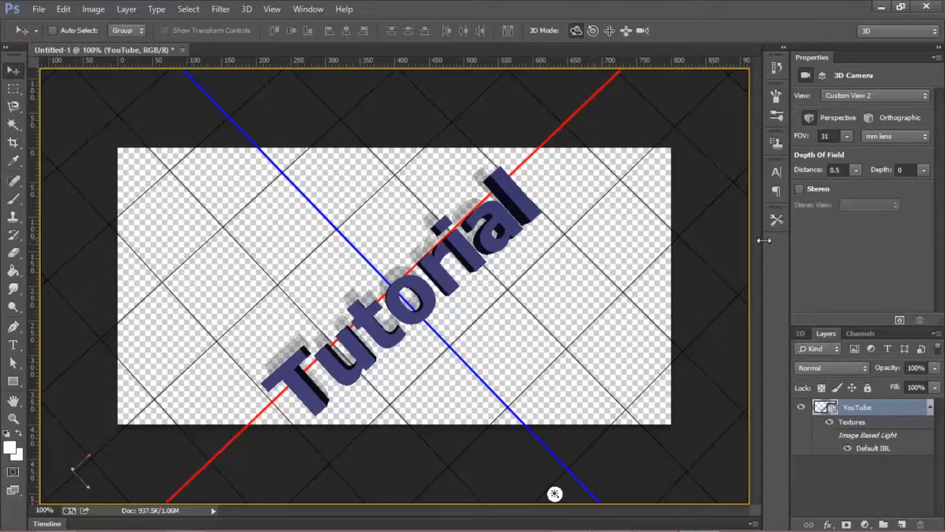
{"action": "double_click", "coordinate": [874, 408]}
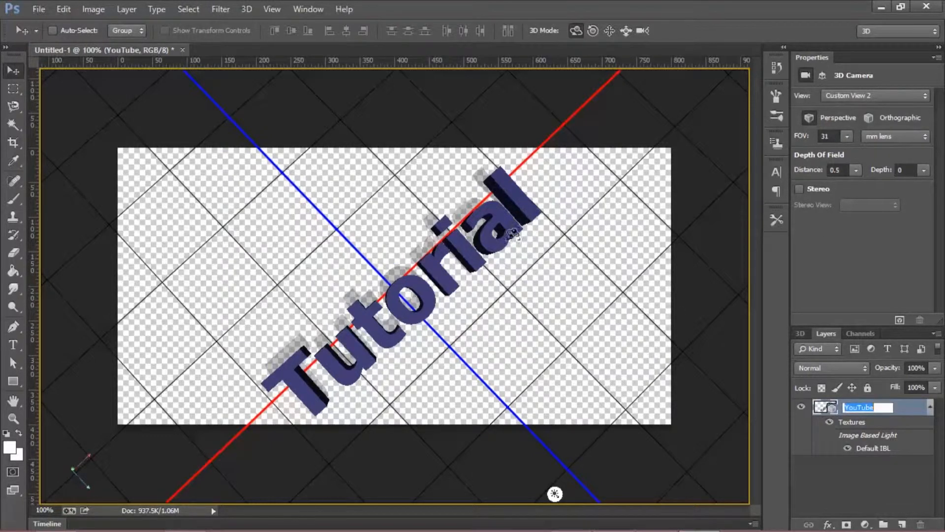
{"action": "left_click", "coordinate": [39, 10]}
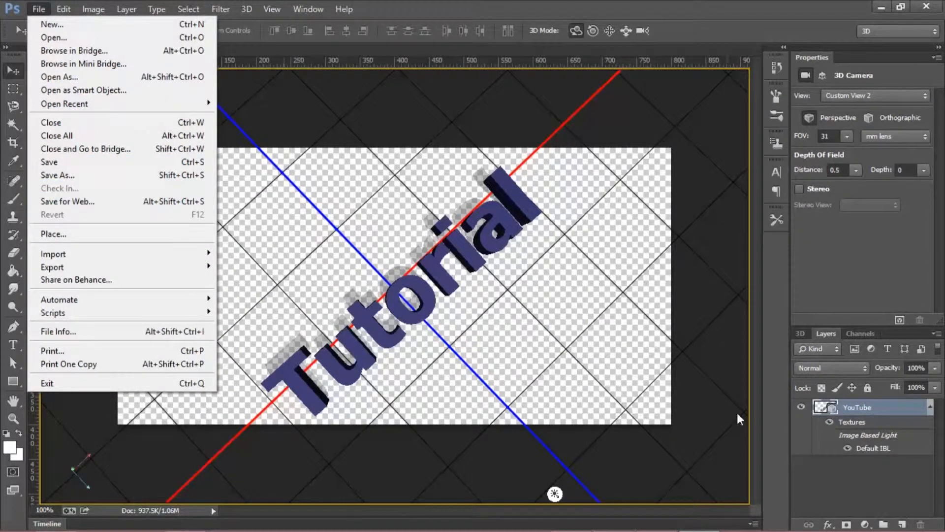
{"action": "double_click", "coordinate": [857, 409]}
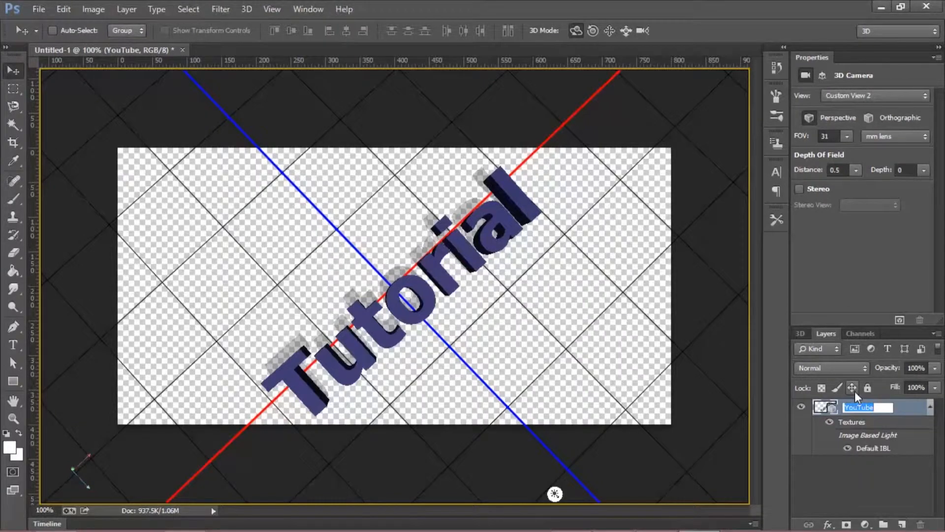
{"action": "left_click", "coordinate": [903, 409]}
Save the document to the Desktop as Tutorial Text in Photoshop PSD format with Maximize Compatibility enabled
{"action": "left_click", "coordinate": [38, 11]}
{"action": "left_click", "coordinate": [75, 172]}
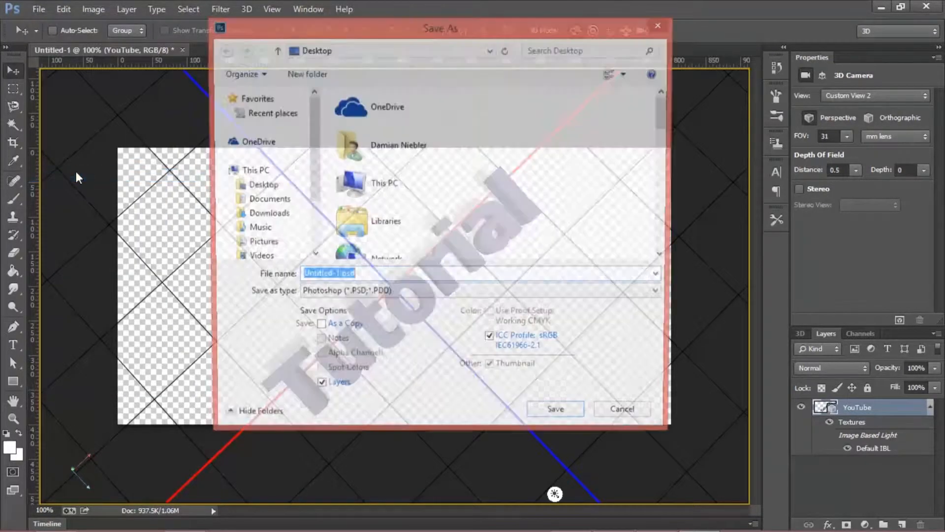
{"action": "double_click", "coordinate": [370, 277]}
{"action": "key", "text": "ctrl+a"}
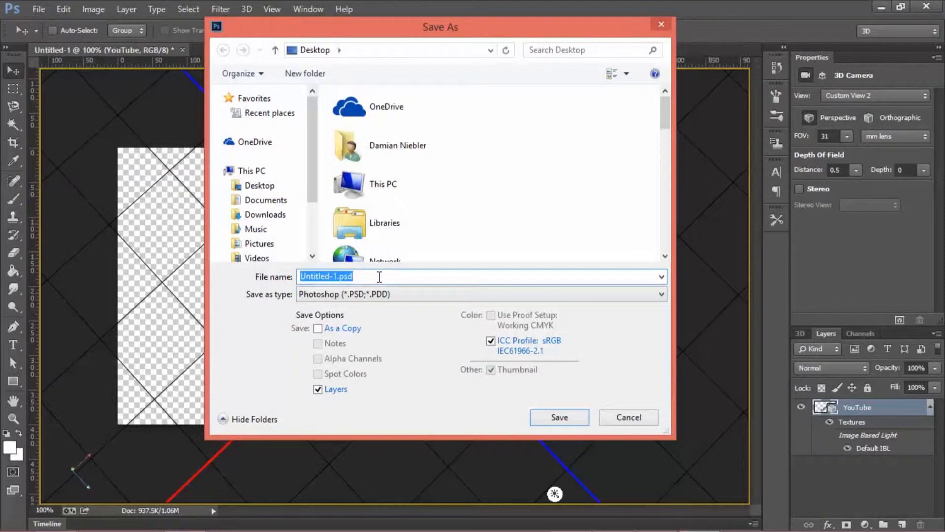
{"action": "type", "text": "T"}
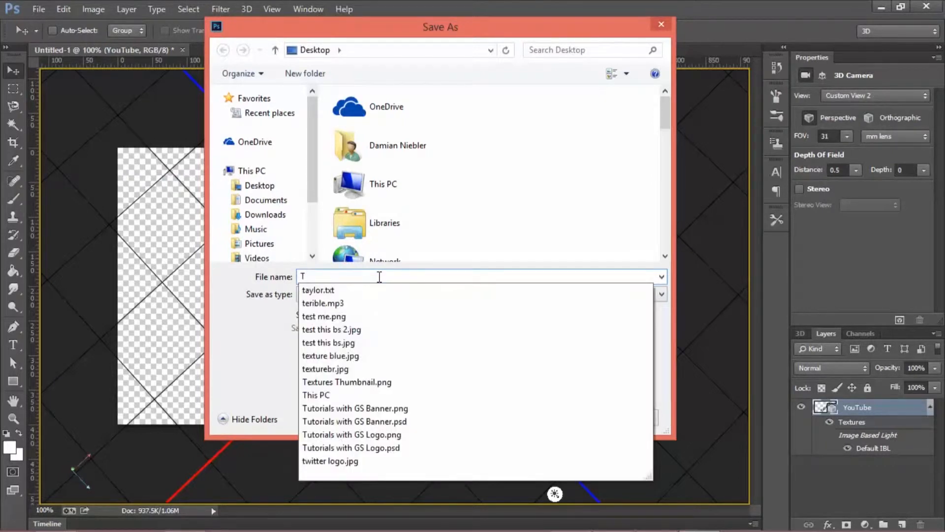
{"action": "type", "text": "y"}
{"action": "key", "text": "BackSpace"}
{"action": "type", "text": "Tutorial Text"}
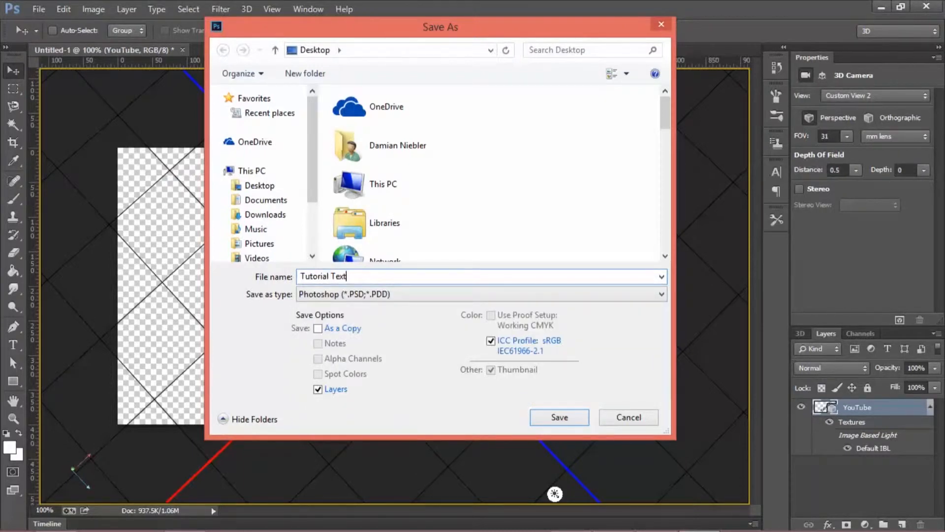
{"action": "left_click", "coordinate": [546, 419]}
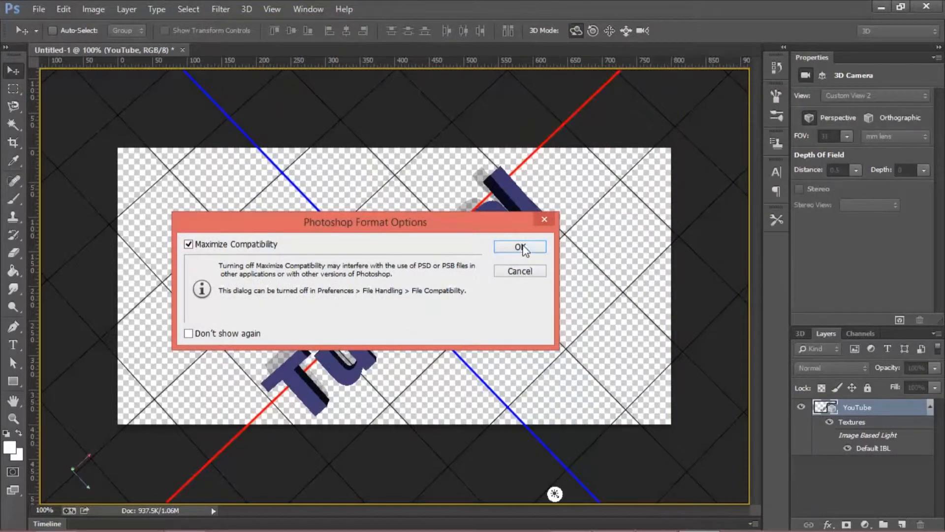
{"action": "left_click", "coordinate": [522, 247]}
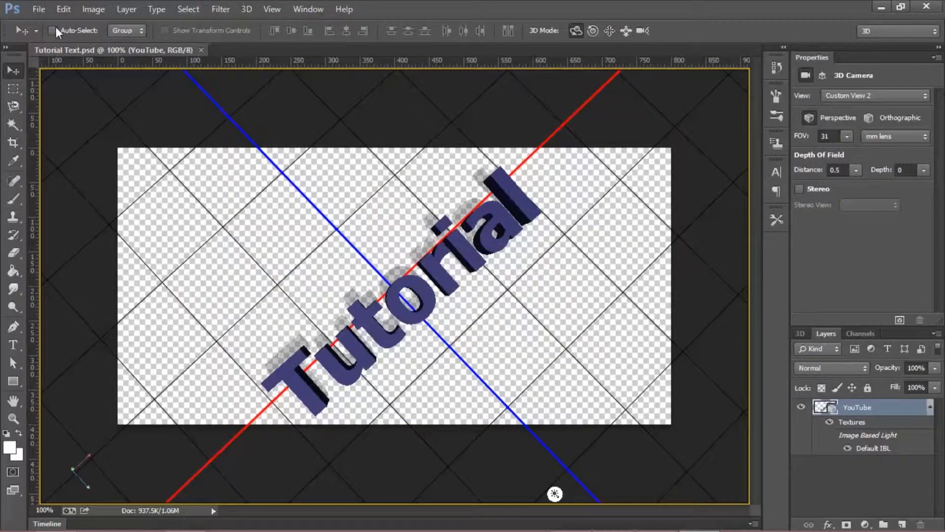
Save a copy of the document to the Desktop as Tutorial Text.png with smallest compression and no interlacing
{"action": "left_click", "coordinate": [38, 9]}
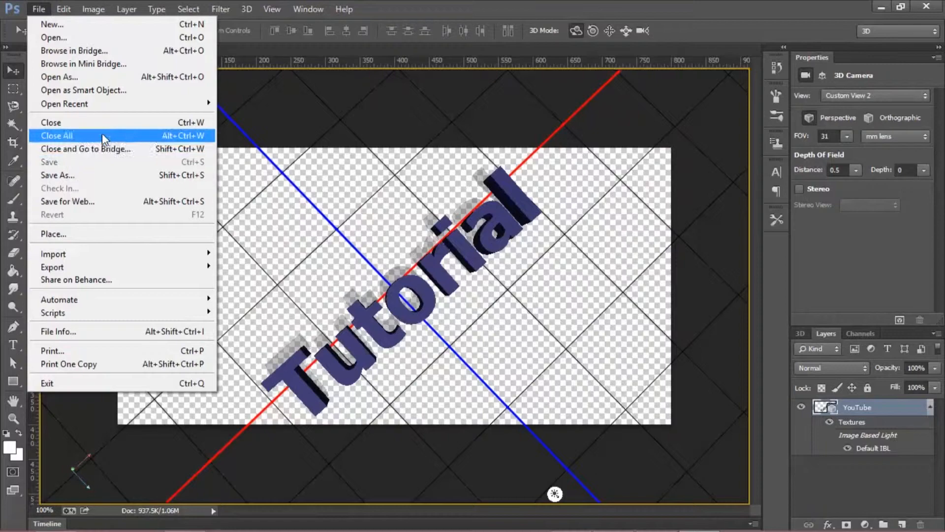
{"action": "left_click", "coordinate": [111, 176]}
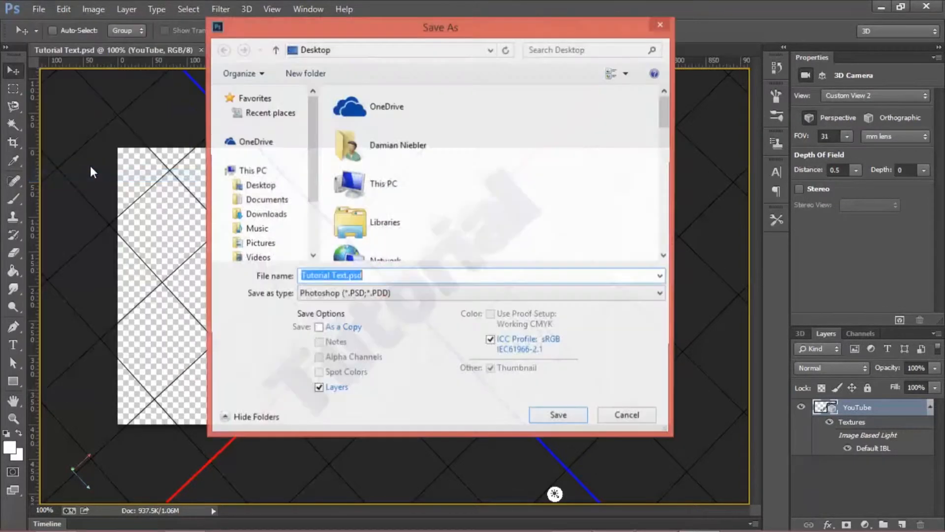
{"action": "left_click", "coordinate": [376, 294]}
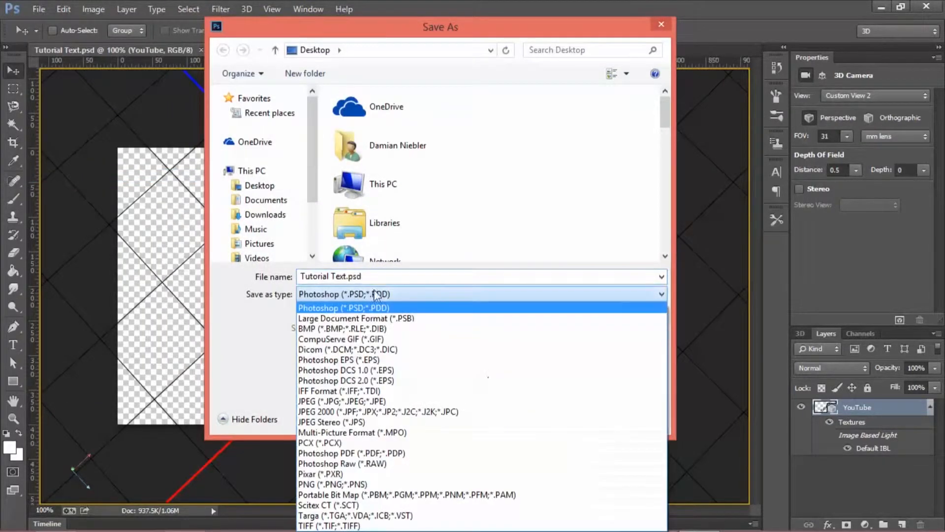
{"action": "left_click", "coordinate": [331, 484]}
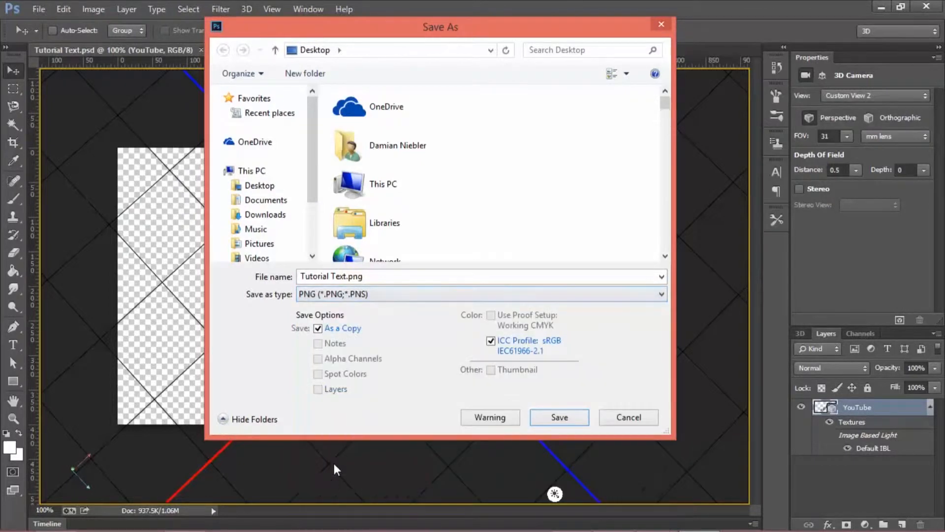
{"action": "left_click", "coordinate": [561, 419]}
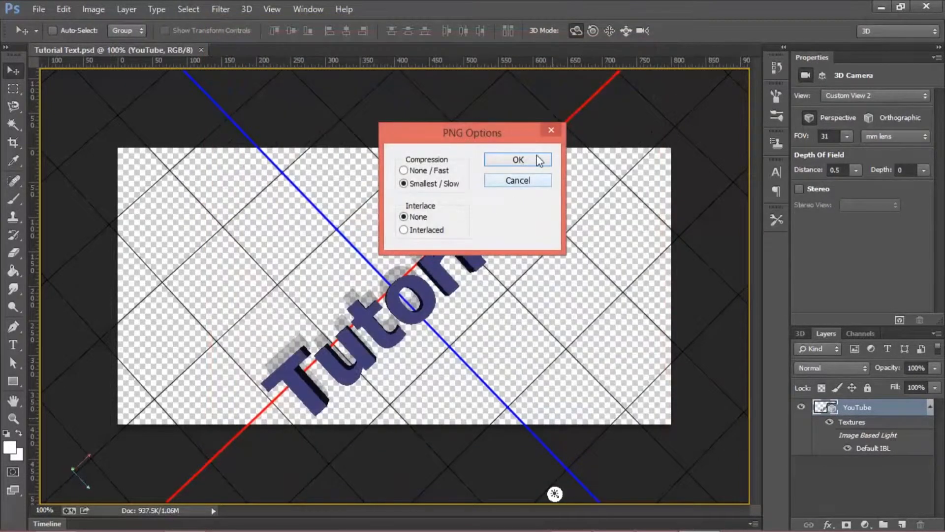
{"action": "left_click", "coordinate": [541, 159]}
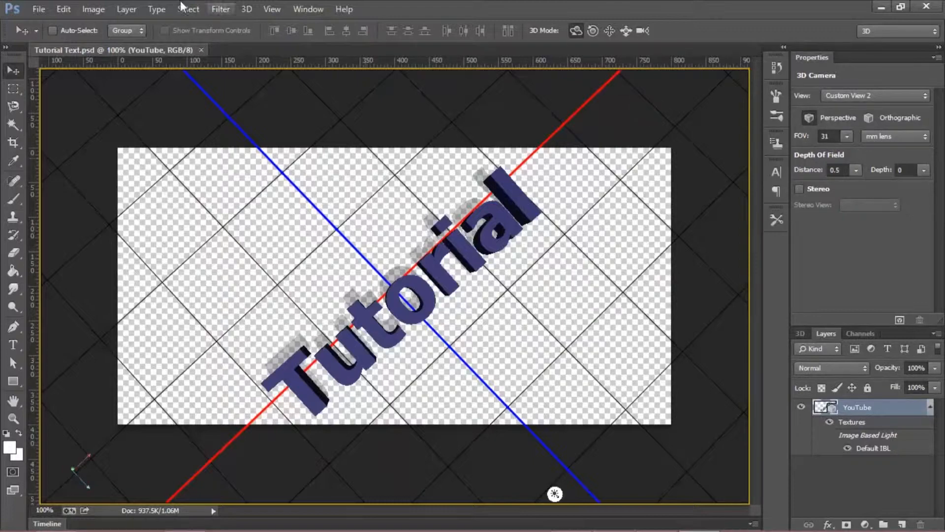
Open Tutorials with GS Banner.png from the Desktop
{"action": "left_click", "coordinate": [44, 10]}
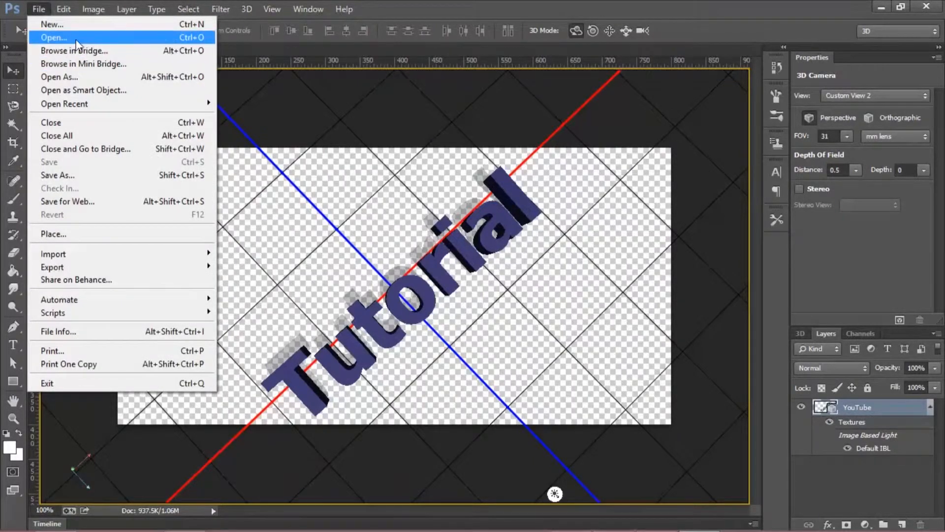
{"action": "left_click", "coordinate": [76, 38]}
{"action": "type", "text": "tutori"}
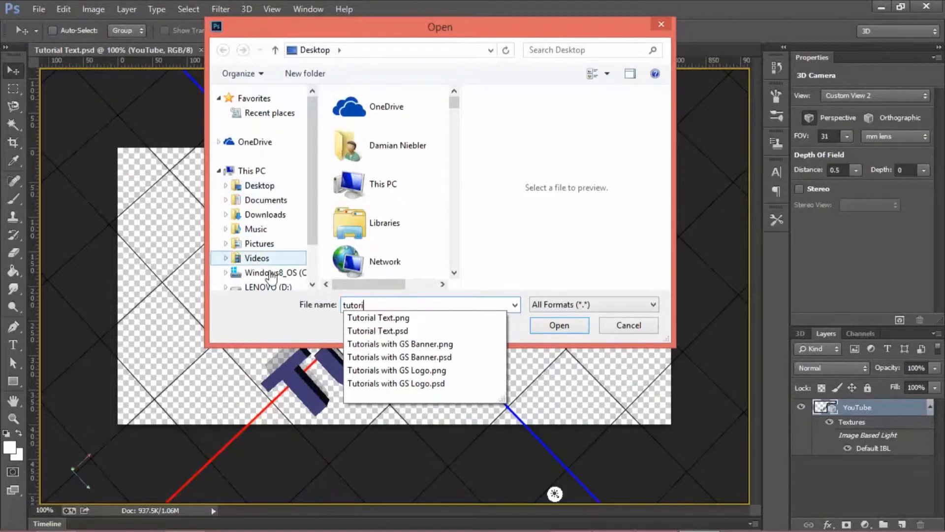
{"action": "left_click", "coordinate": [424, 344]}
{"action": "left_click", "coordinate": [561, 326]}
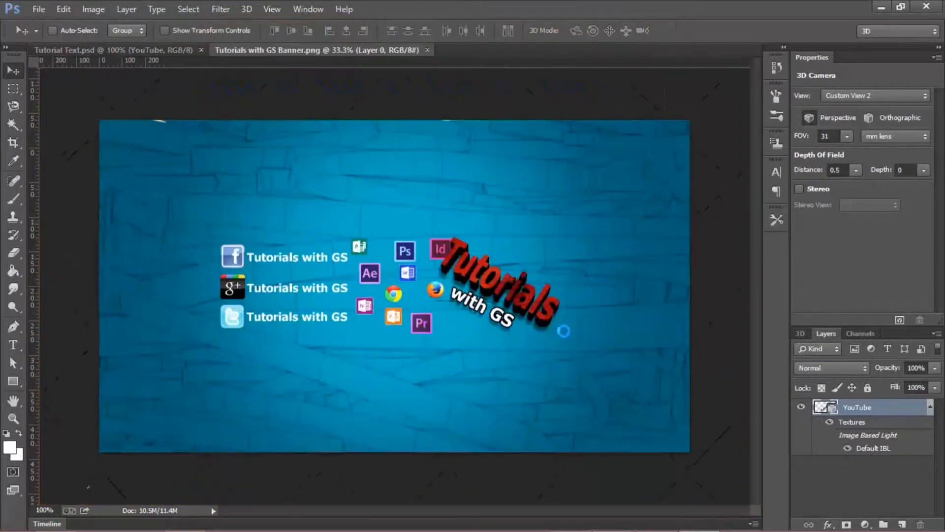
Open the exported Tutorial Text.png from the Desktop
{"action": "left_click", "coordinate": [40, 9]}
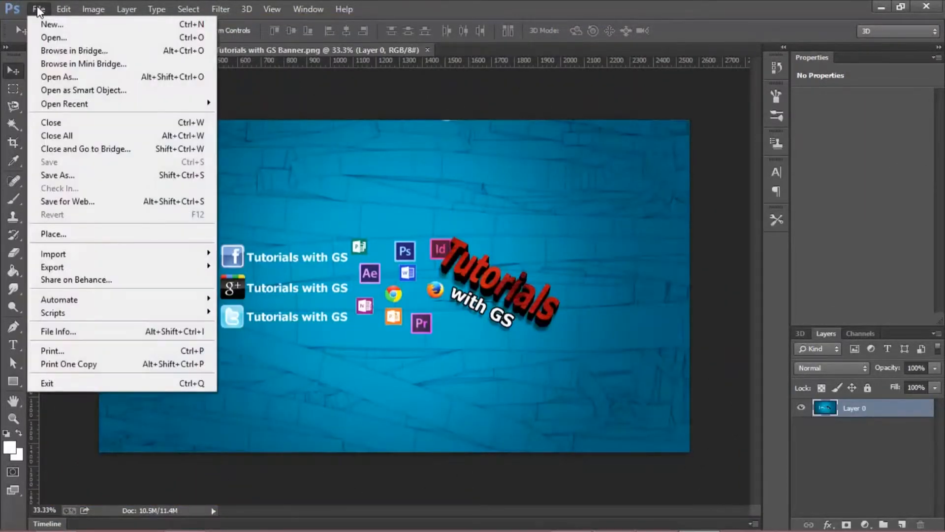
{"action": "left_click", "coordinate": [84, 37]}
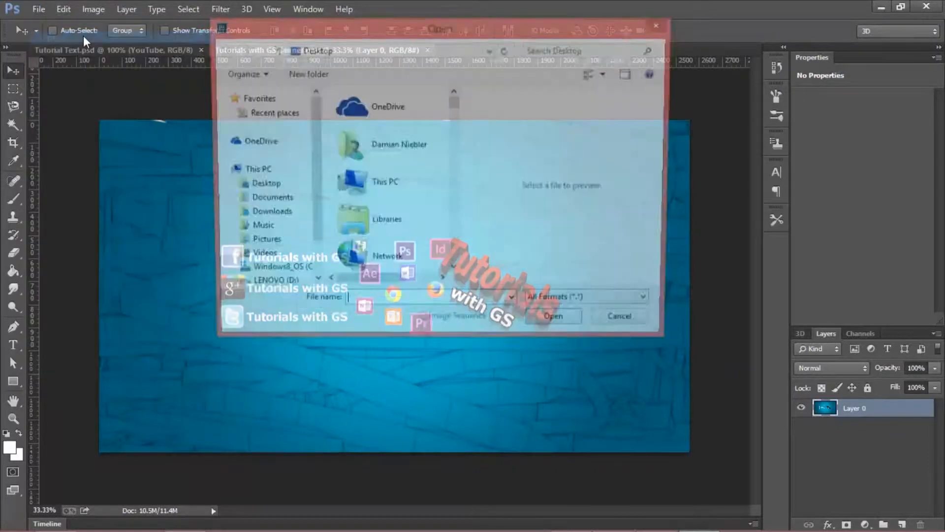
{"action": "type", "text": "tutorial"}
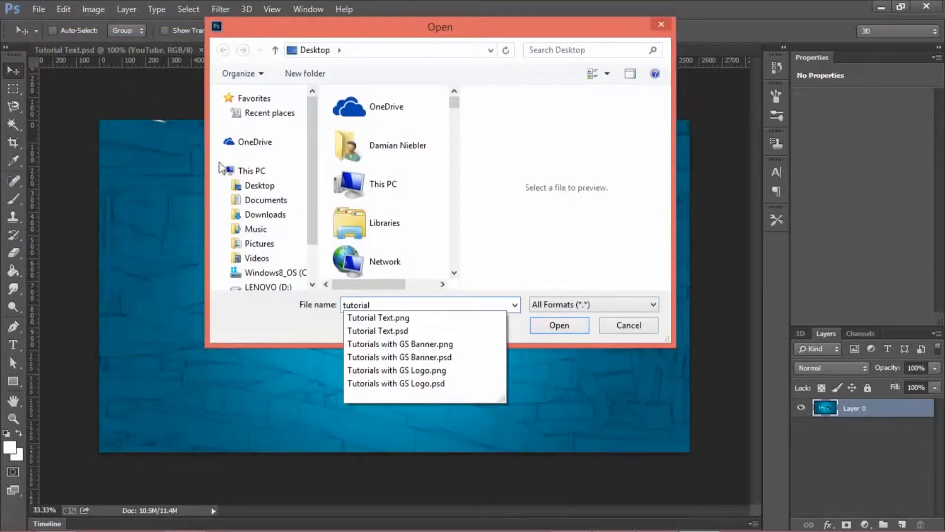
{"action": "left_click", "coordinate": [532, 324]}
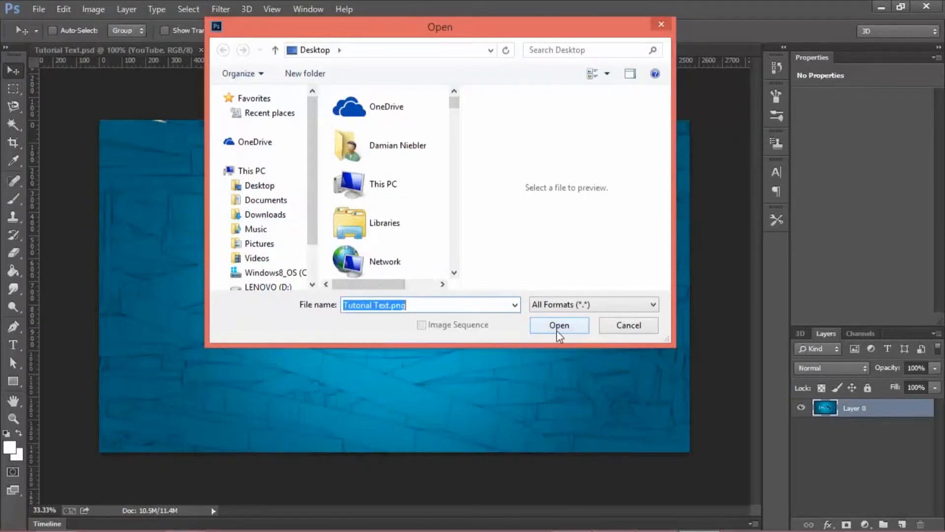
{"action": "left_click", "coordinate": [551, 324]}
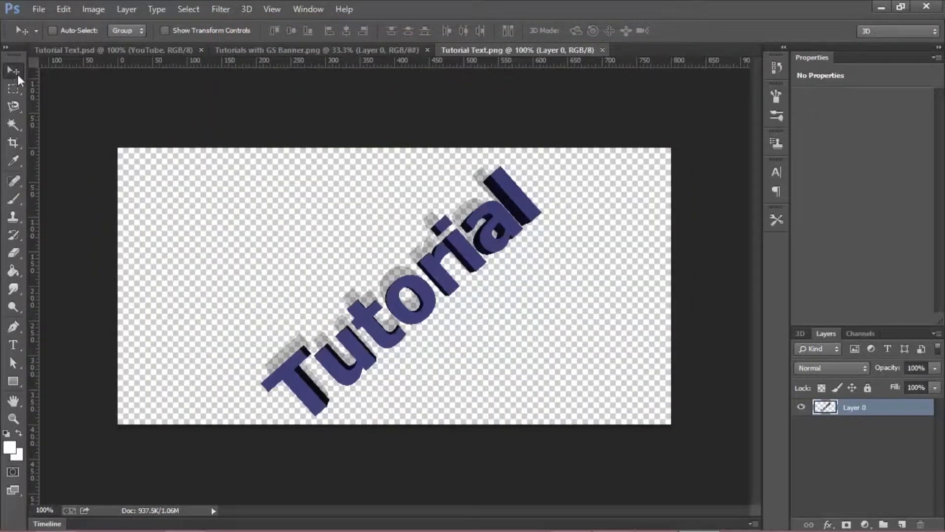
Copy the Tutorial text from its PNG into the banner document and place it just above the Facebook icon
{"action": "left_click_drag", "start_coordinate": [440, 285], "coordinate": [338, 216]}
{"action": "left_click_drag", "start_coordinate": [397, 253], "coordinate": [409, 245]}
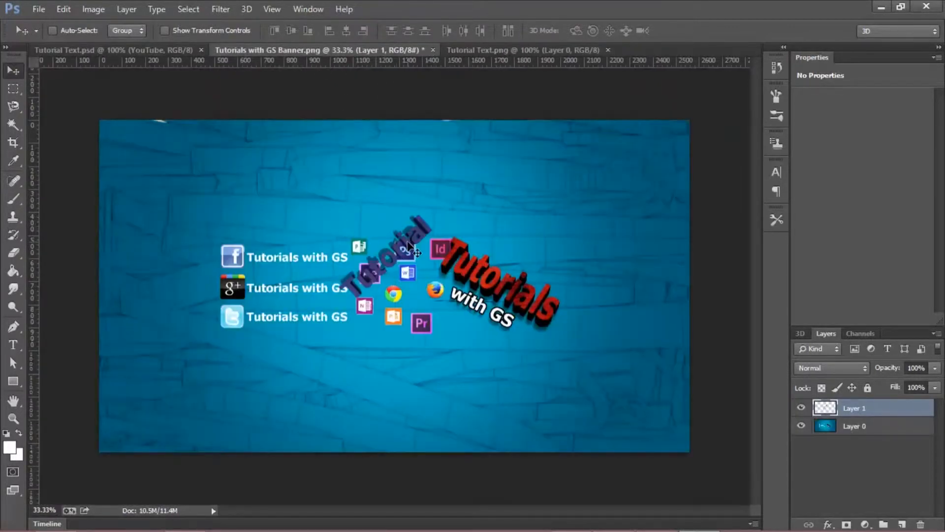
{"action": "left_click_drag", "start_coordinate": [390, 253], "coordinate": [220, 229]}
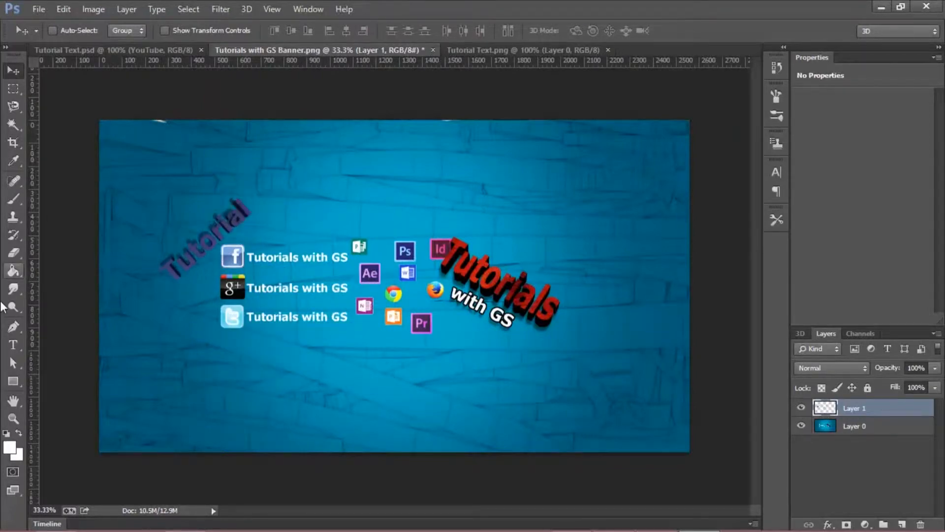
Move the Tutorial text farther left on the banner so it sits clear of the Facebook icon
{"action": "left_click", "coordinate": [13, 418]}
{"action": "left_click", "coordinate": [157, 227]}
{"action": "left_click_drag", "start_coordinate": [154, 229], "coordinate": [305, 264]}
{"action": "left_click", "coordinate": [308, 266], "text": "alt"}
{"action": "left_click", "coordinate": [308, 265], "text": "alt"}
{"action": "left_click", "coordinate": [308, 266], "text": "alt"}
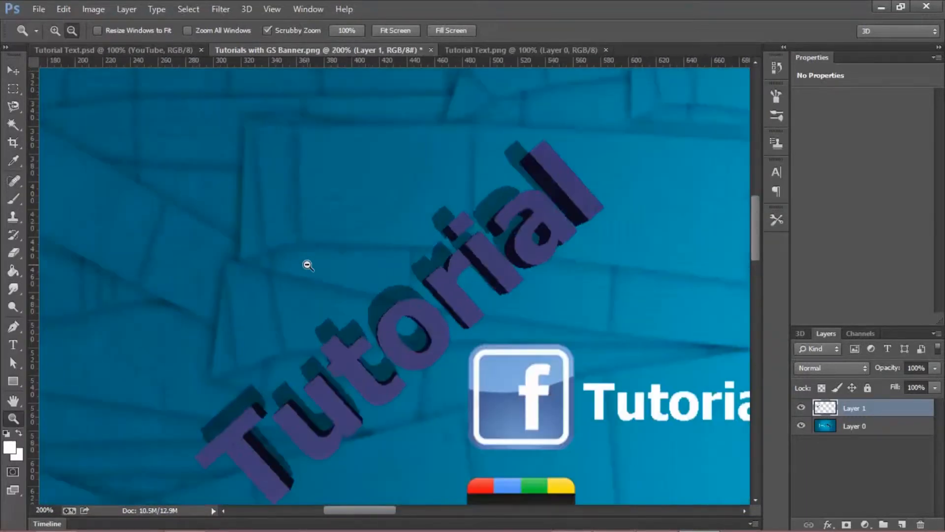
{"action": "left_click", "coordinate": [308, 266], "text": "alt"}
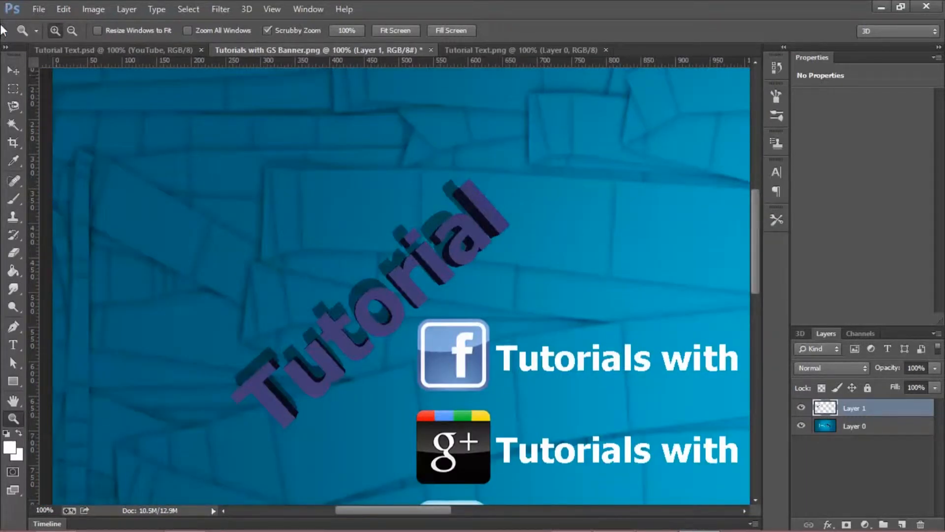
{"action": "left_click", "coordinate": [15, 72]}
{"action": "left_click_drag", "start_coordinate": [491, 232], "coordinate": [452, 215]}
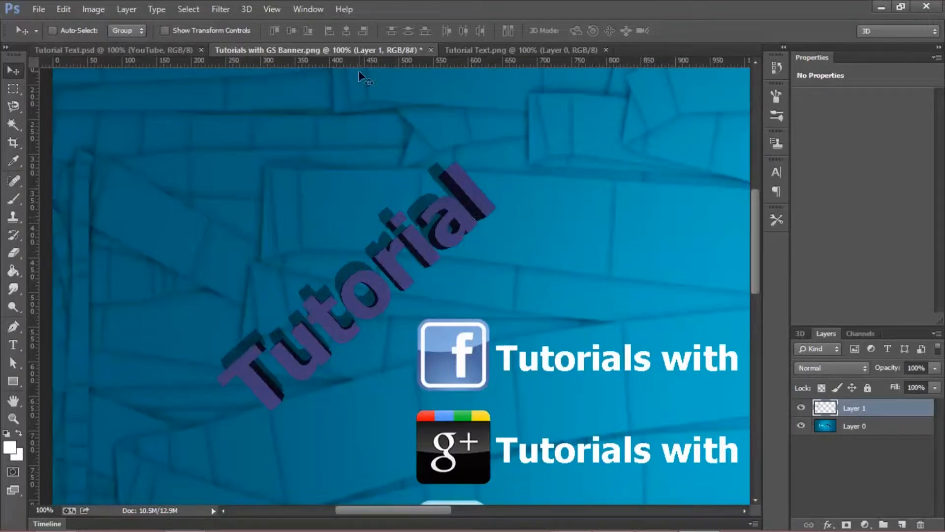
{"action": "left_click_drag", "start_coordinate": [462, 217], "coordinate": [503, 225]}
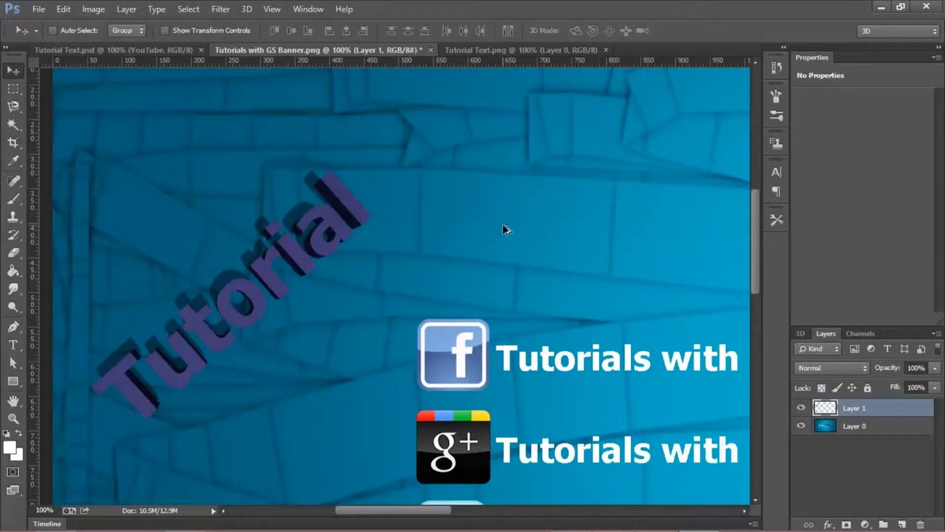
Examine the red Tutorials lettering and its black extrusion and shadow on the banner up close
{"action": "left_click", "coordinate": [14, 418]}
{"action": "left_click", "coordinate": [388, 295], "text": "alt"}
{"action": "left_click", "coordinate": [495, 299], "text": "alt"}
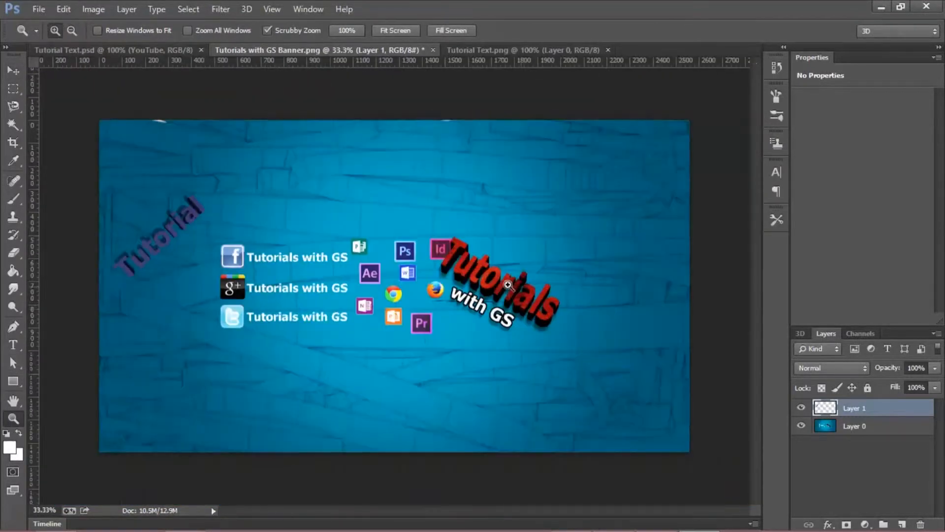
{"action": "left_click", "coordinate": [561, 304]}
{"action": "left_click", "coordinate": [561, 304]}
{"action": "left_click", "coordinate": [560, 304]}
{"action": "left_click", "coordinate": [560, 303]}
{"action": "left_click", "coordinate": [559, 303]}
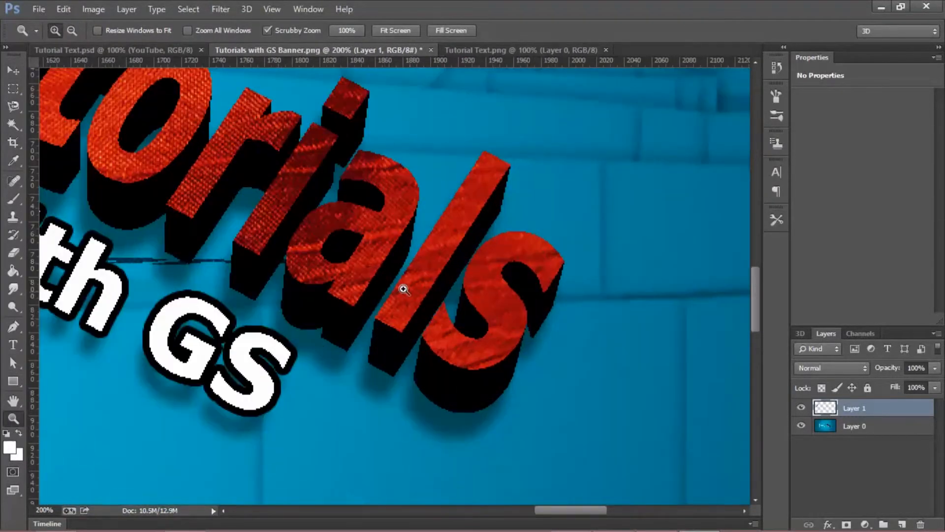
{"action": "left_click", "coordinate": [220, 213], "text": "alt"}
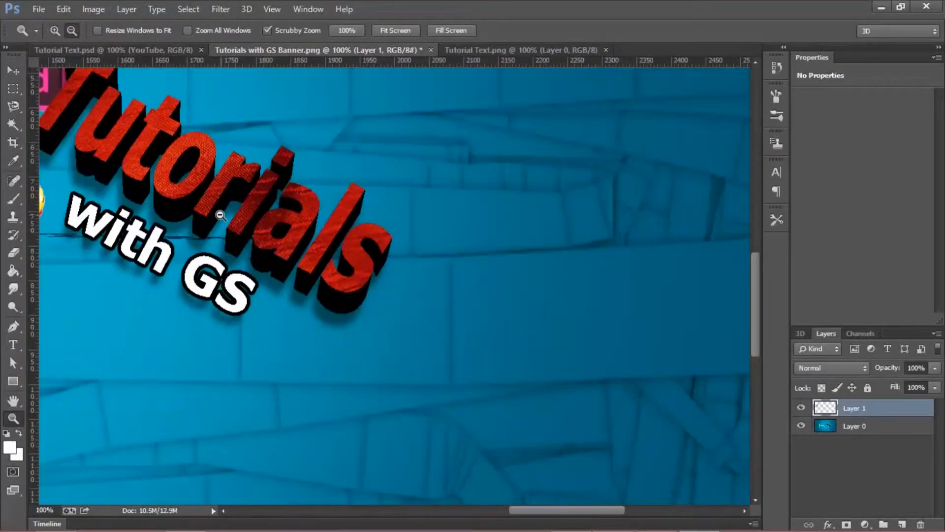
{"action": "left_click", "coordinate": [219, 213], "text": "alt"}
{"action": "left_click", "coordinate": [220, 215], "text": "alt"}
{"action": "left_click", "coordinate": [220, 215], "text": "alt"}
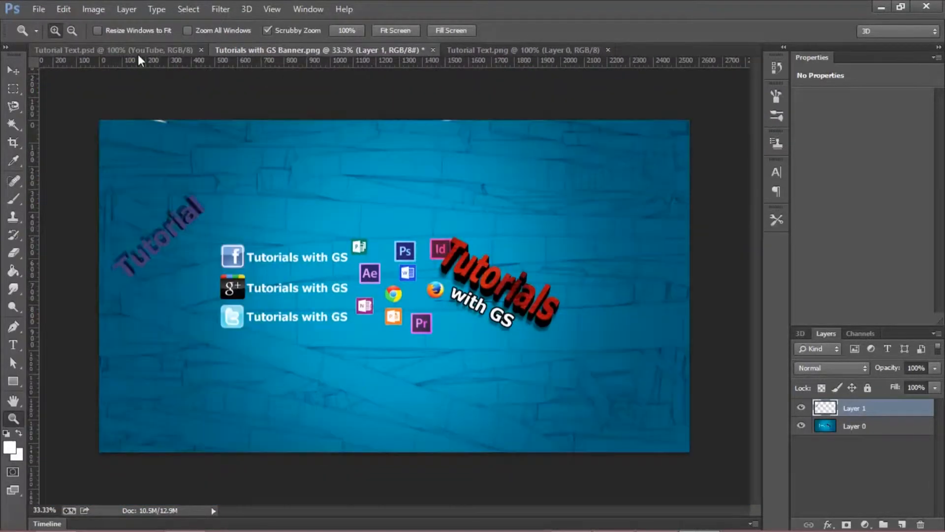
In Tutorial Text.psd, add a Tahoma Bold 125 pt text layer reading "text" and place it in the canvas's upper-left area
{"action": "left_click", "coordinate": [129, 47]}
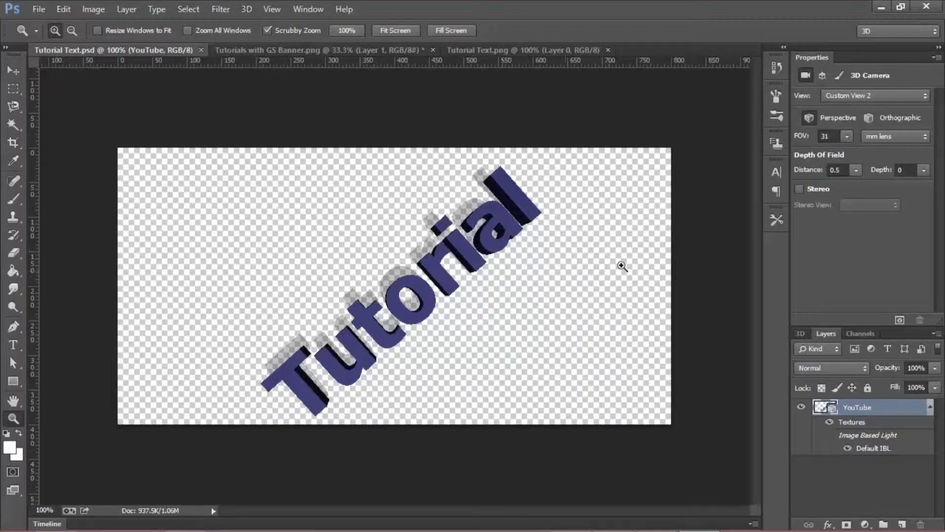
{"action": "left_click", "coordinate": [40, 9]}
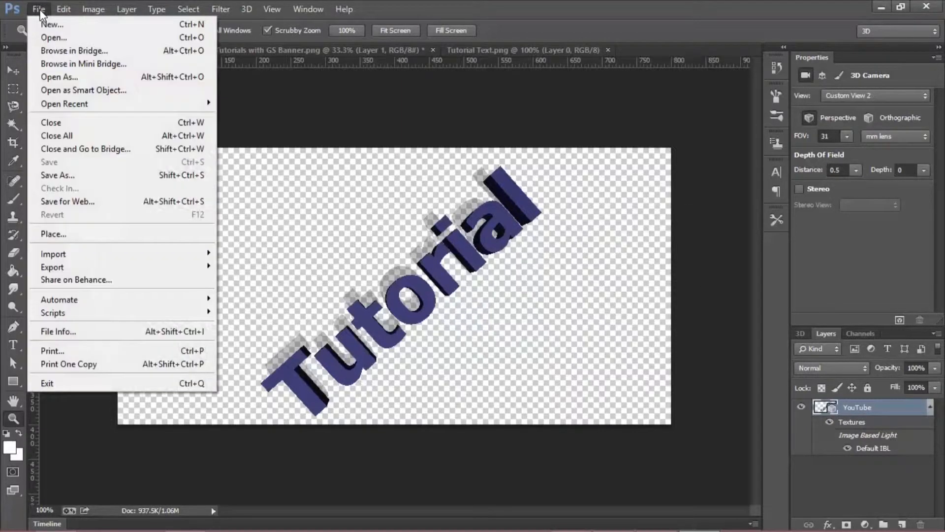
{"action": "left_click", "coordinate": [335, 105]}
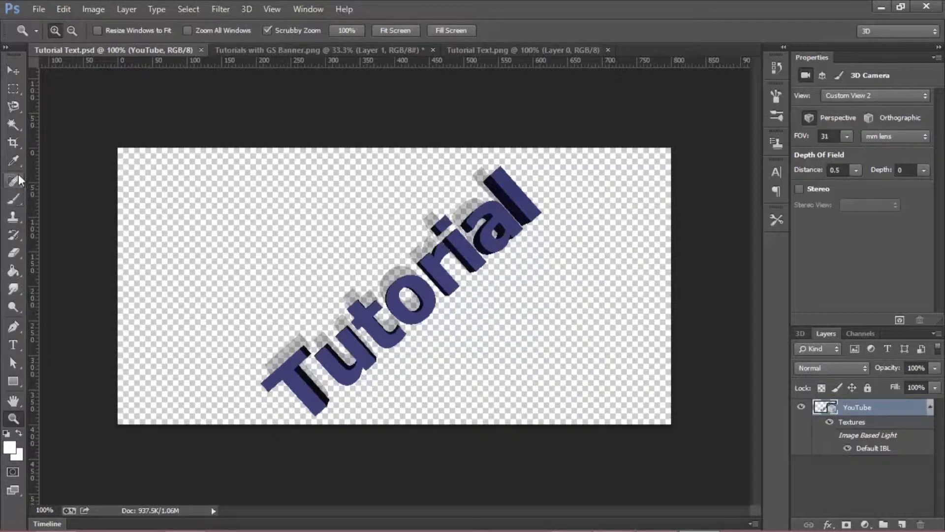
{"action": "left_click", "coordinate": [20, 339]}
{"action": "left_click", "coordinate": [175, 247]}
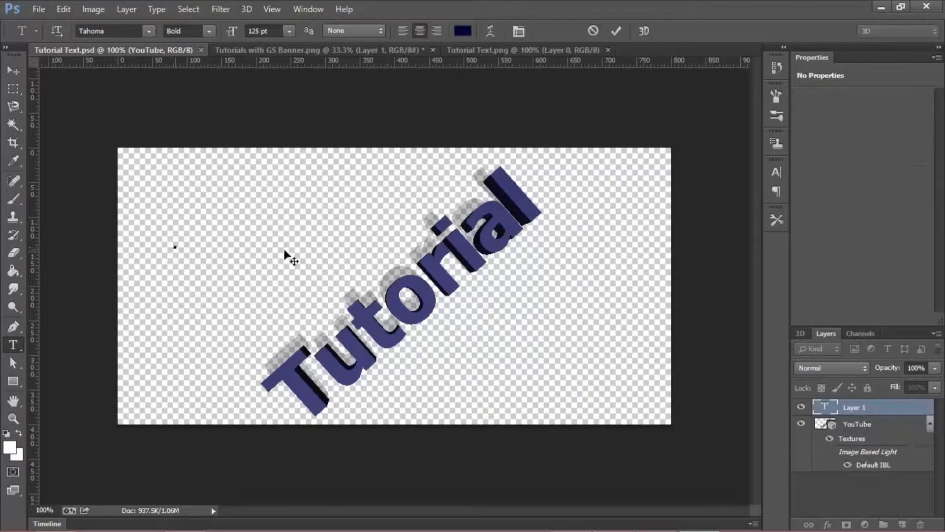
{"action": "type", "text": "text"}
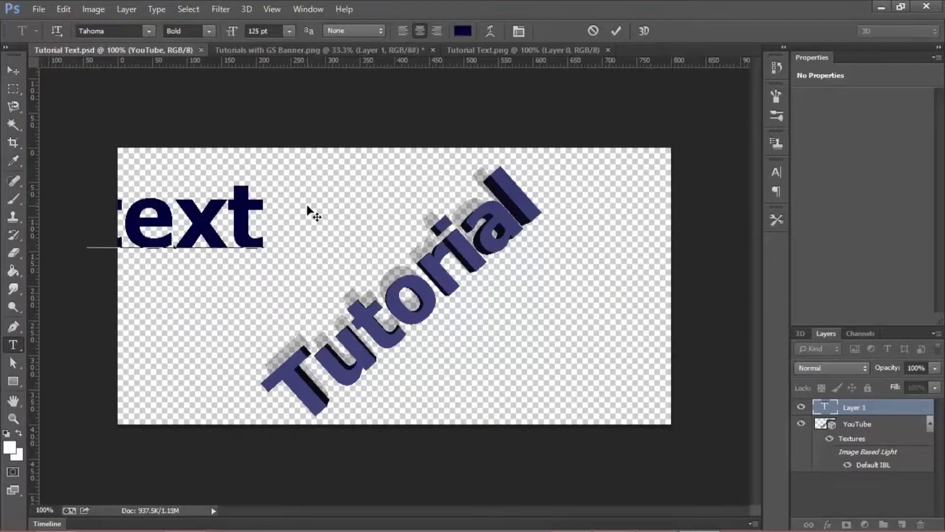
{"action": "left_click", "coordinate": [13, 70]}
{"action": "left_click_drag", "start_coordinate": [203, 222], "coordinate": [262, 222]}
{"action": "right_click", "coordinate": [828, 407]}
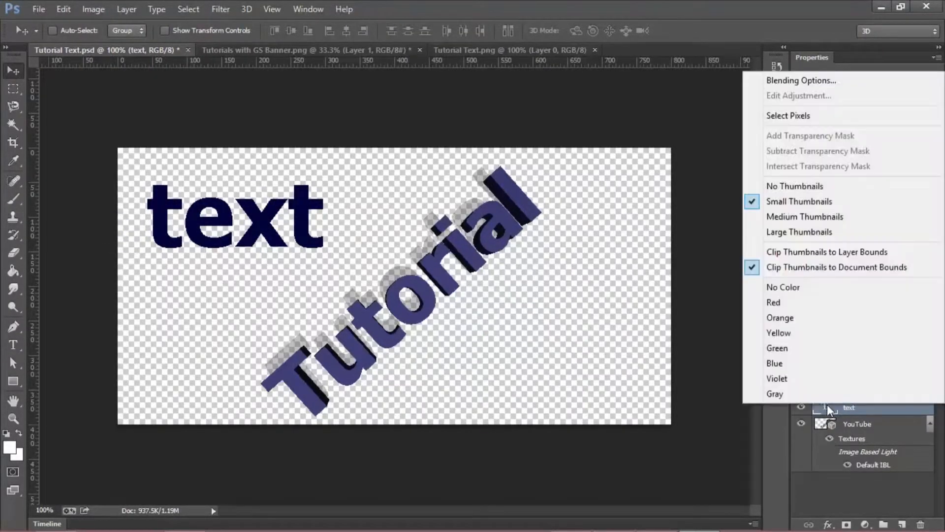
{"action": "left_click", "coordinate": [845, 408]}
{"action": "double_click", "coordinate": [831, 408]}
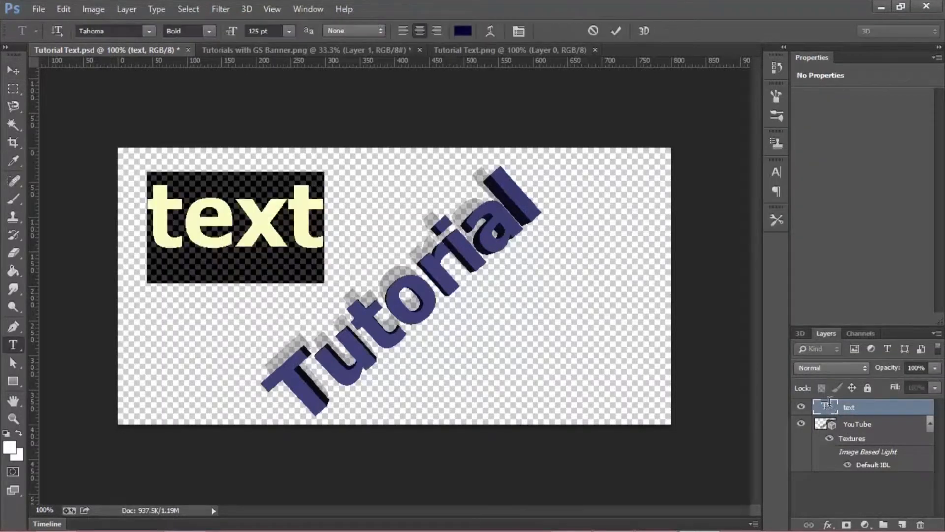
{"action": "double_click", "coordinate": [851, 408]}
{"action": "left_click", "coordinate": [910, 408]}
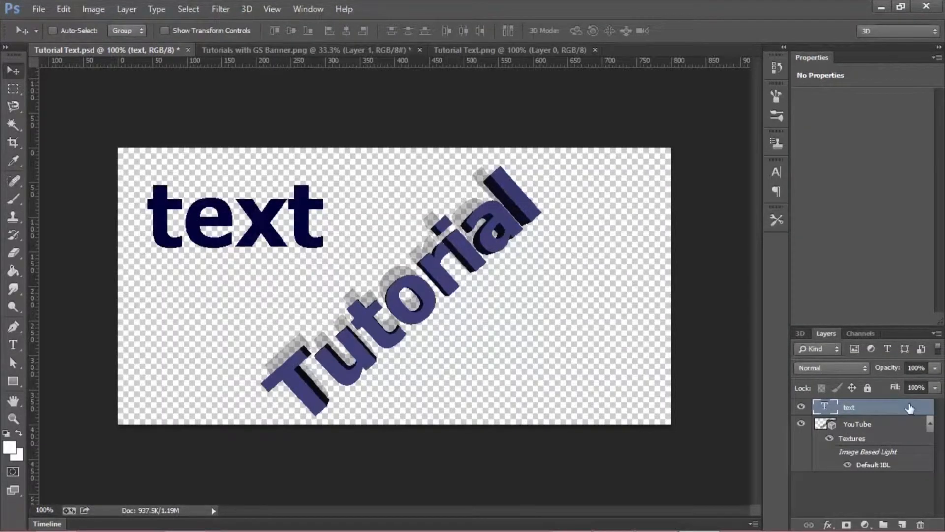
Try a white (ffffff) 3 px outside stroke as a layer style on the plain "text" layer
{"action": "left_click", "coordinate": [124, 12]}
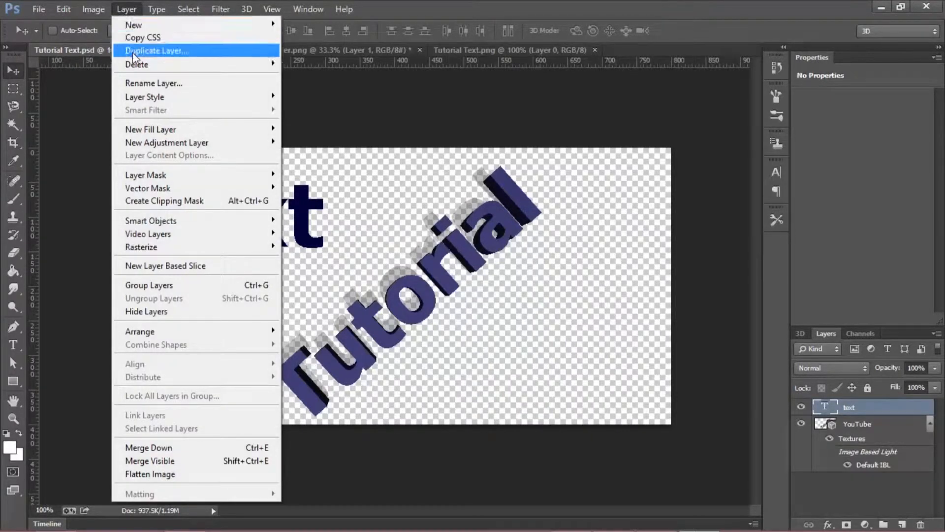
{"action": "mouse_move", "coordinate": [165, 131]}
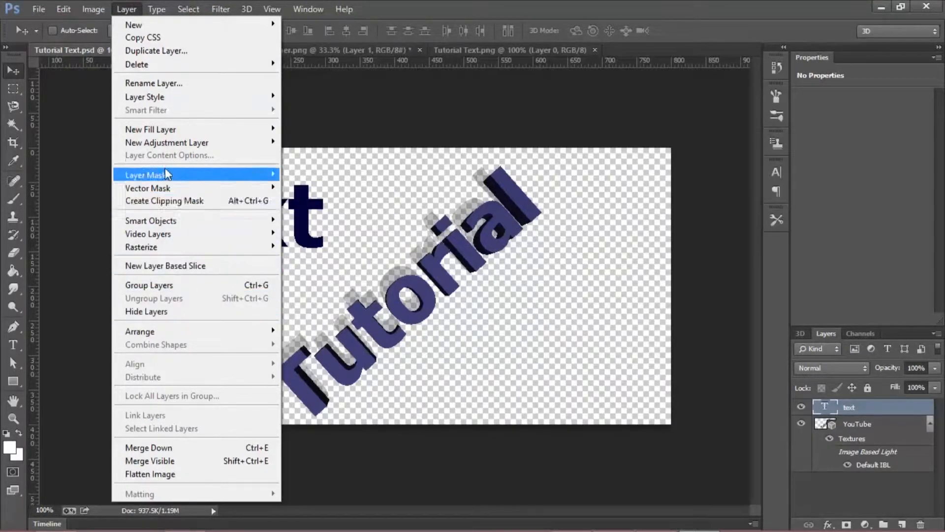
{"action": "mouse_move", "coordinate": [164, 102]}
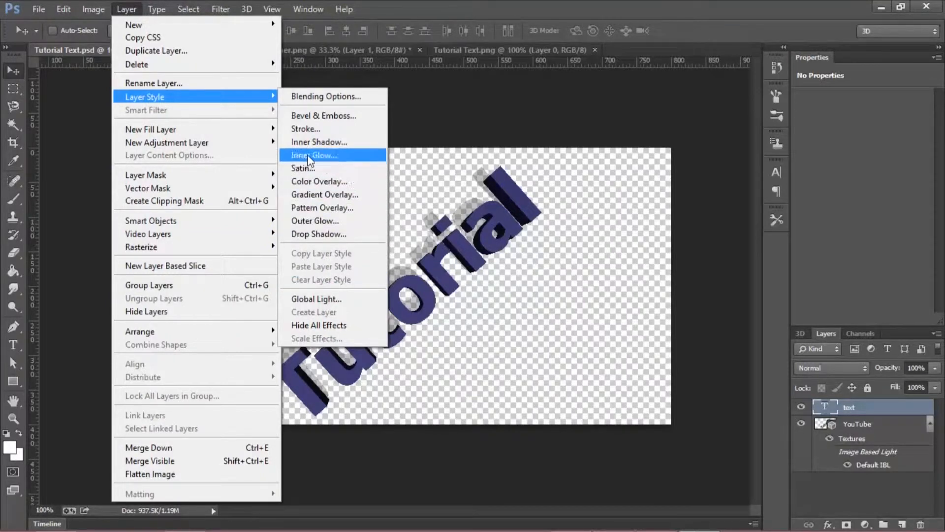
{"action": "left_click", "coordinate": [304, 129]}
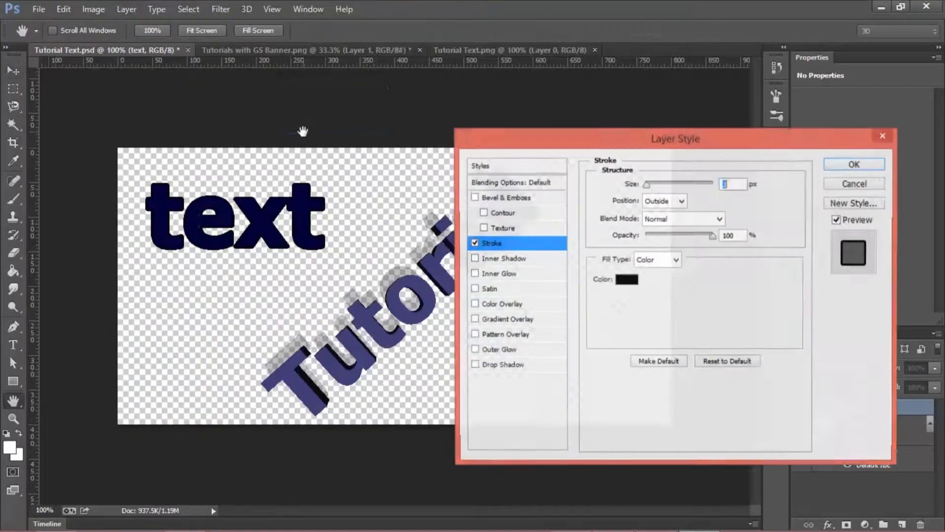
{"action": "left_click", "coordinate": [628, 281]}
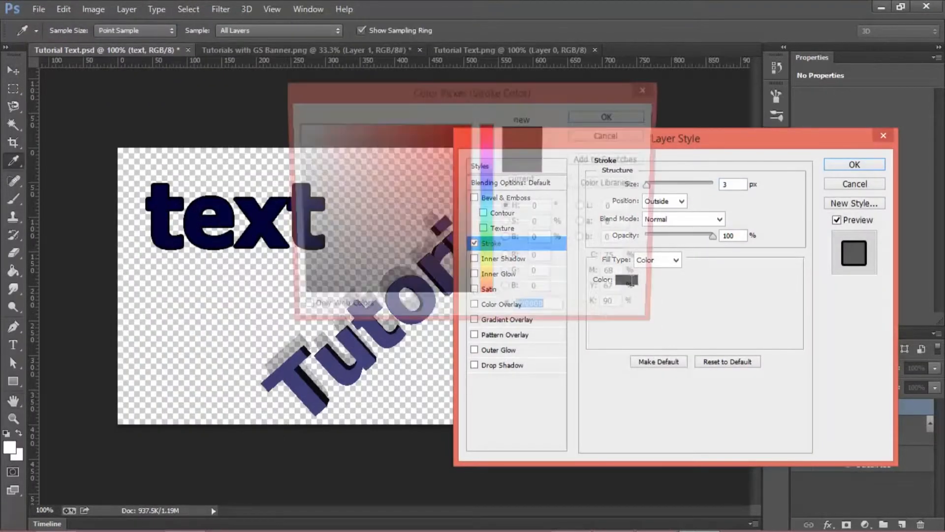
{"action": "type", "text": "ffffff"}
{"action": "left_click", "coordinate": [591, 120]}
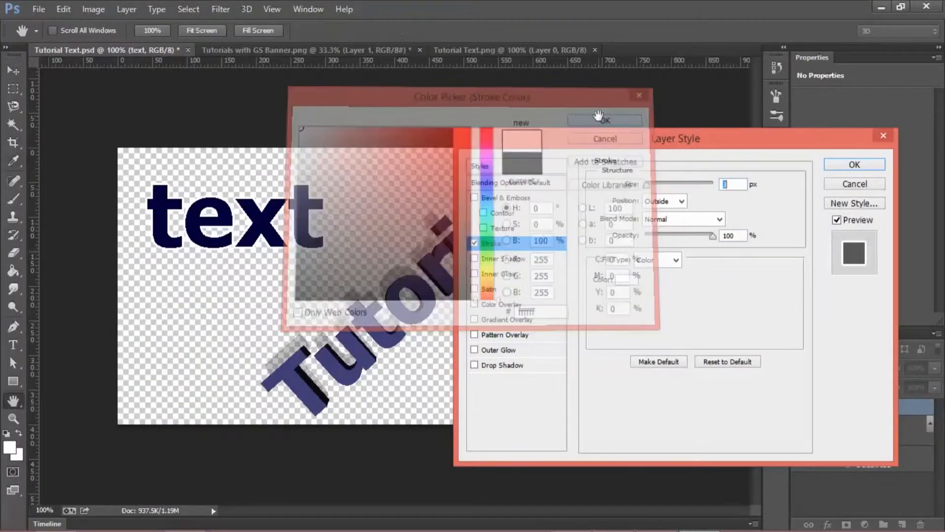
{"action": "key", "text": "Escape"}
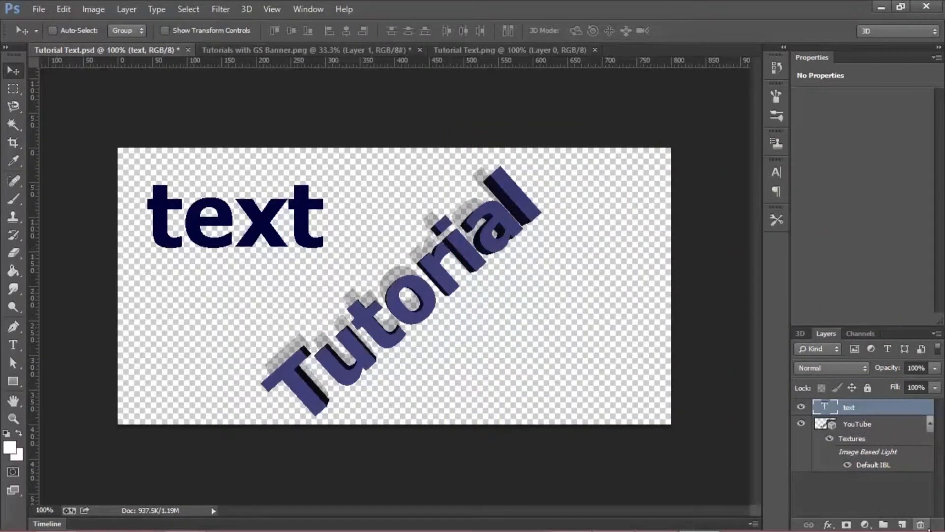
Delete the plain "text" layer from Tutorial Text.psd
{"action": "left_click", "coordinate": [921, 524]}
{"action": "left_click", "coordinate": [416, 204]}
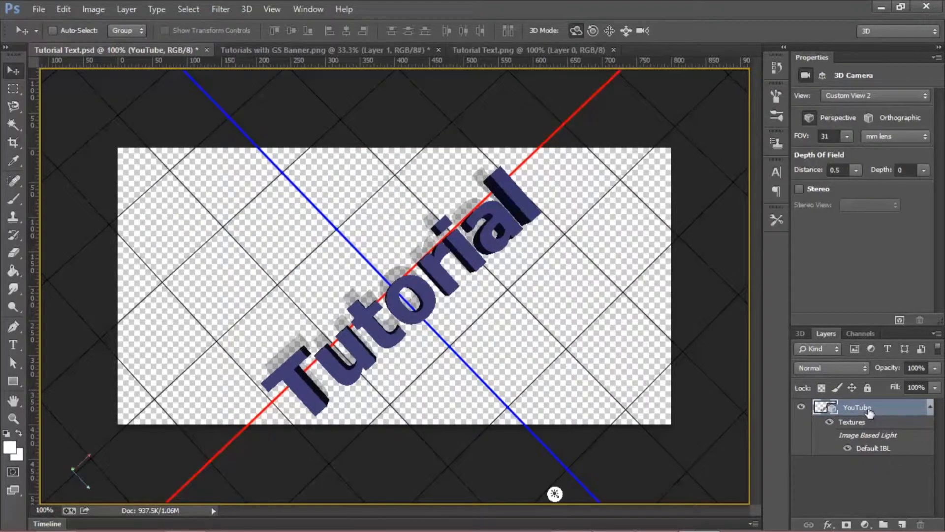
Open texturebr.jpg and copy its brick image into Tutorial Text.psd as a layer above the 3D lettering
{"action": "left_click", "coordinate": [33, 8]}
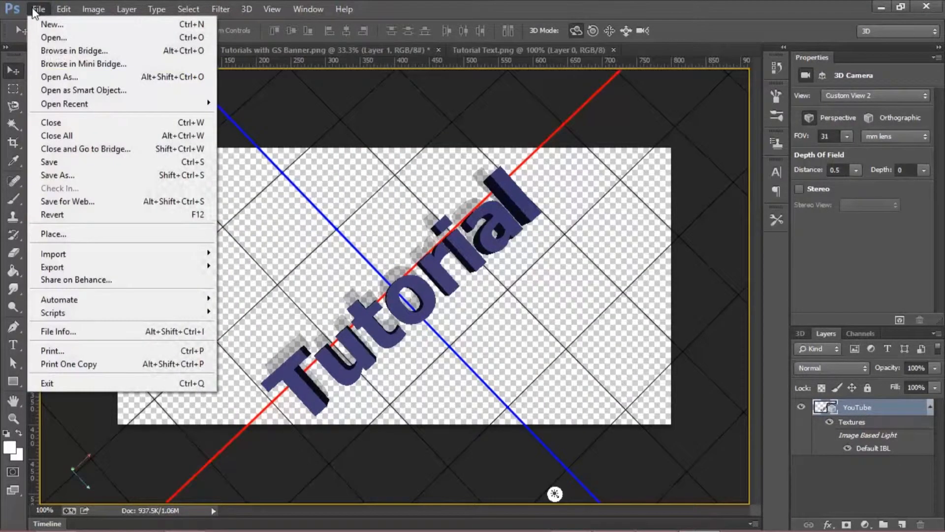
{"action": "left_click", "coordinate": [52, 36]}
{"action": "type", "text": "text"}
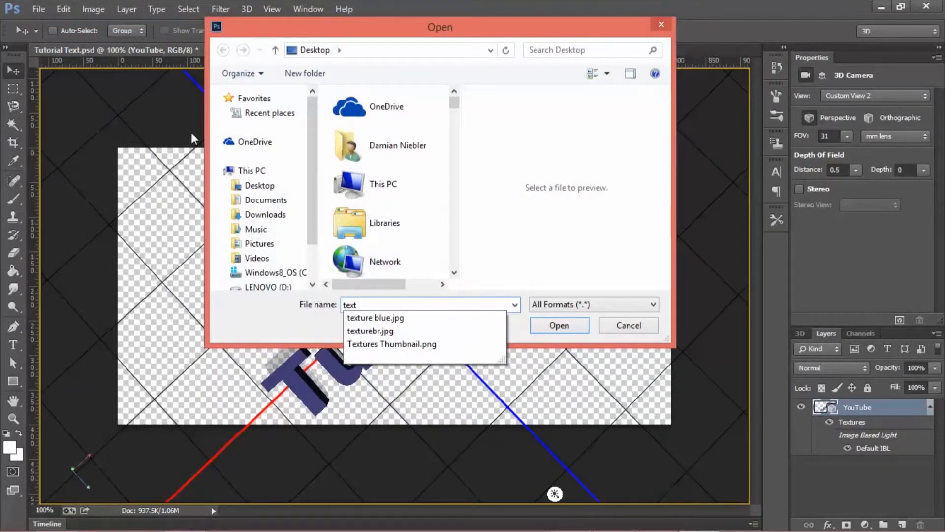
{"action": "left_click", "coordinate": [391, 330]}
{"action": "left_click", "coordinate": [554, 326]}
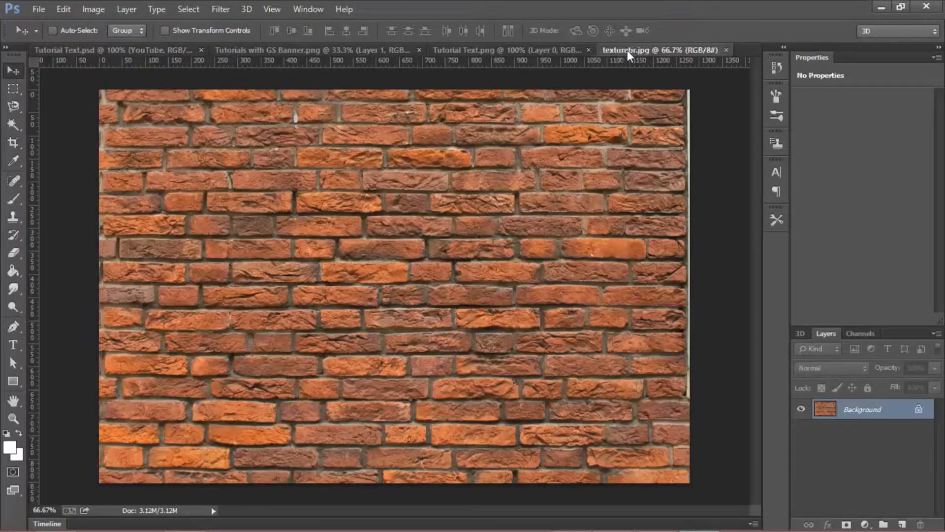
{"action": "left_click_drag", "start_coordinate": [507, 231], "coordinate": [387, 257]}
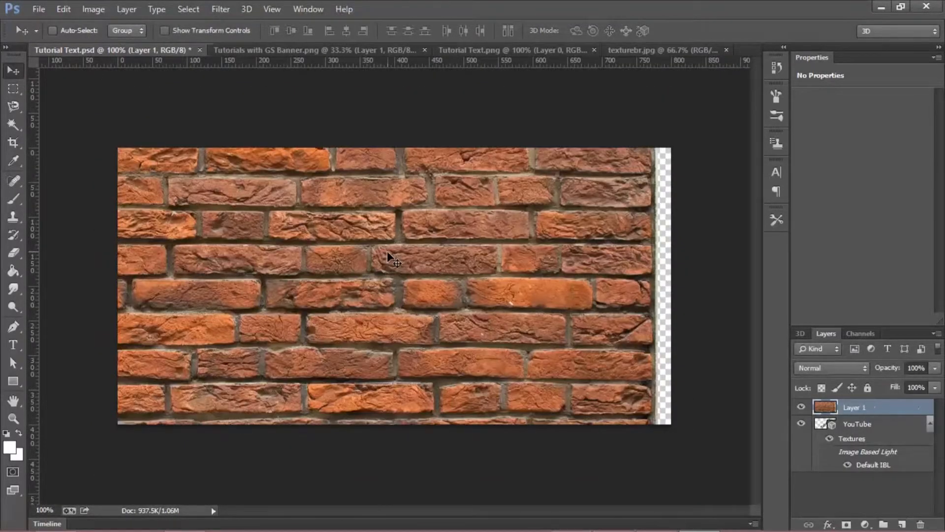
Scale the brick layer down proportionally to about 65% and move it back over most of the canvas
{"action": "left_click_drag", "start_coordinate": [286, 264], "coordinate": [338, 250]}
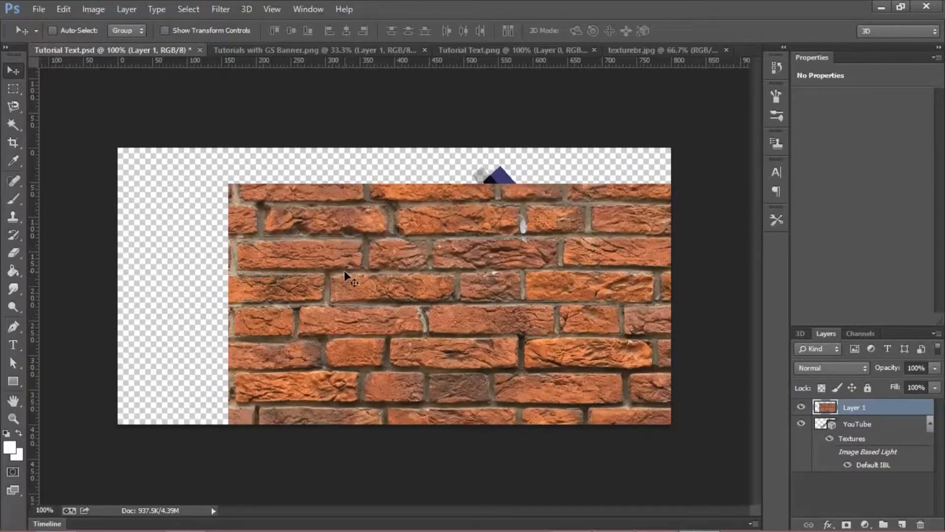
{"action": "key", "text": "ctrl+t"}
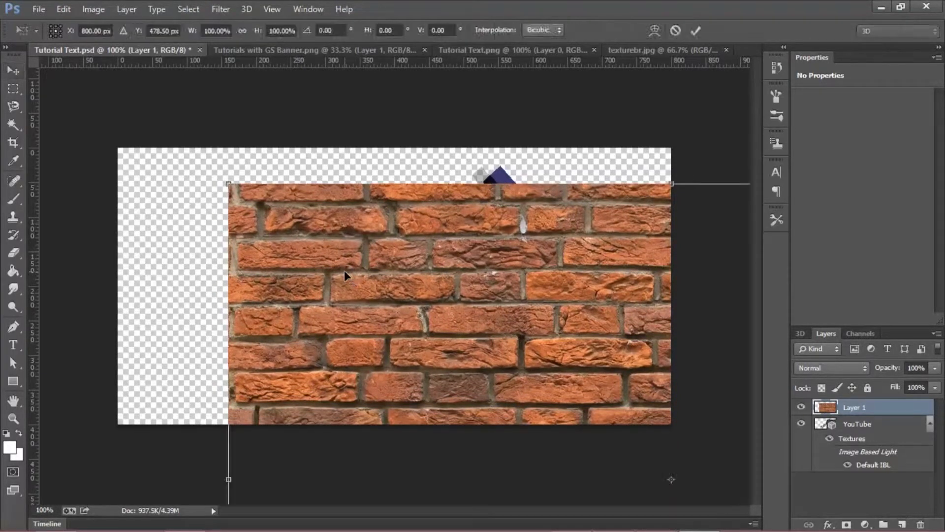
{"action": "left_click_drag", "start_coordinate": [227, 185], "coordinate": [538, 386]}
{"action": "key", "text": "v"}
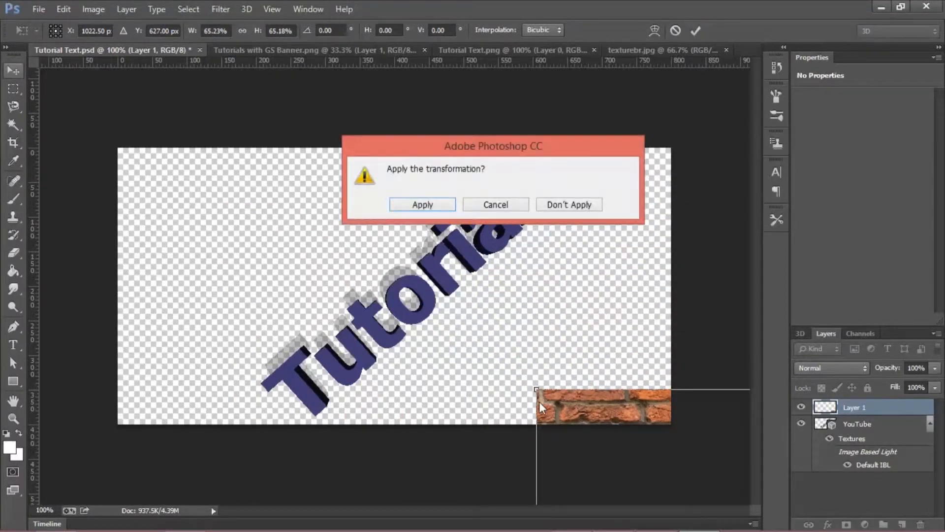
{"action": "left_click", "coordinate": [423, 205]}
{"action": "left_click_drag", "start_coordinate": [557, 409], "coordinate": [249, 185]}
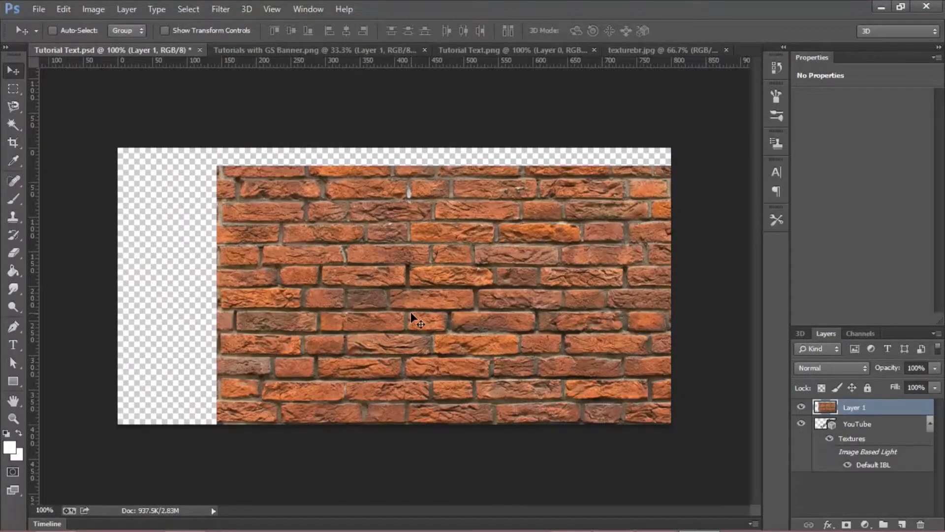
Scale the brick layer down to about 52% of its current size and move it over the Tutorial lettering
{"action": "key", "text": "ctrl+t"}
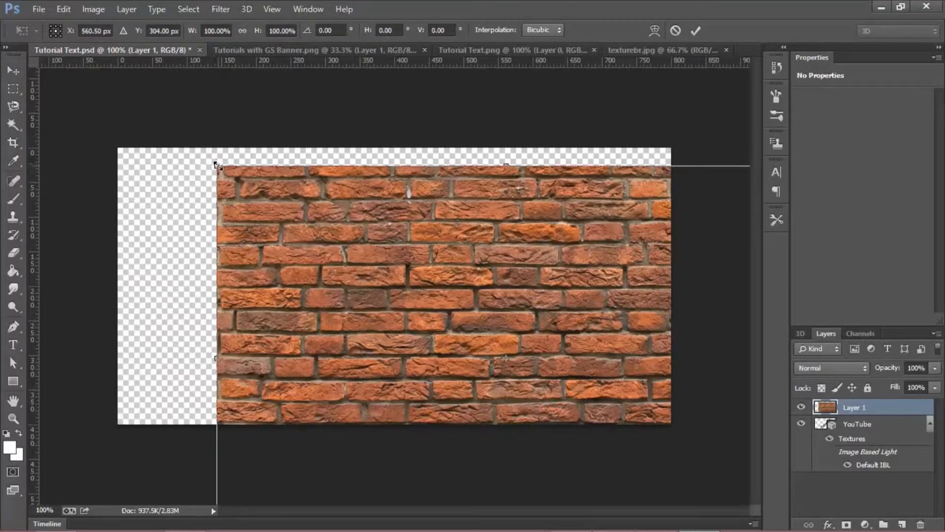
{"action": "left_click_drag", "start_coordinate": [215, 164], "coordinate": [506, 353]}
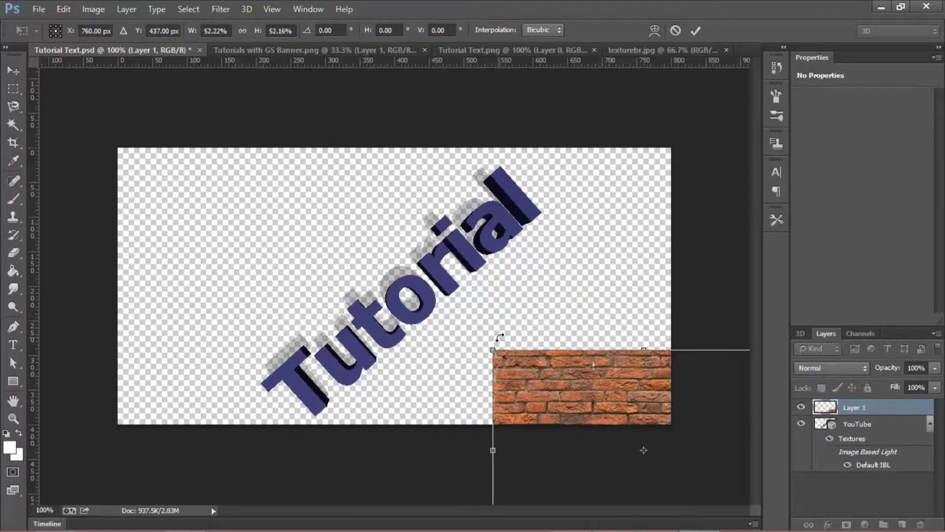
{"action": "left_click", "coordinate": [13, 70]}
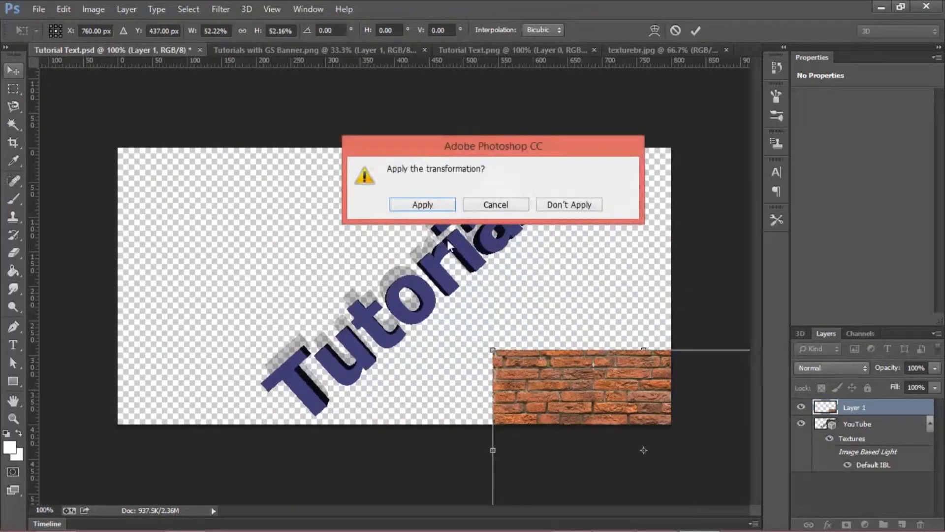
{"action": "left_click", "coordinate": [426, 202]}
{"action": "left_click_drag", "start_coordinate": [577, 382], "coordinate": [311, 272]}
Enlarge the brick layer to about 137.6% up to the canvas's upper edge so it covers the whole Tutorial word
{"action": "key", "text": "ctrl+t"}
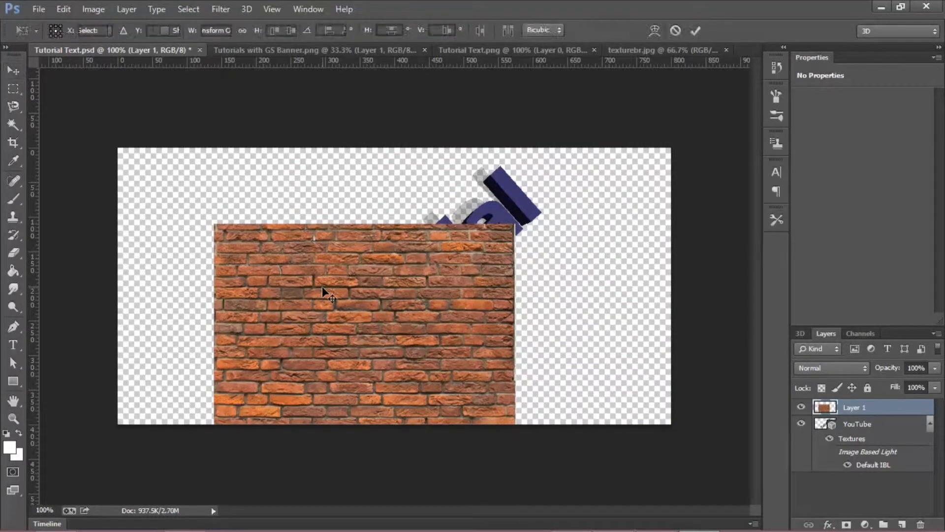
{"action": "left_click_drag", "start_coordinate": [516, 226], "coordinate": [631, 147]}
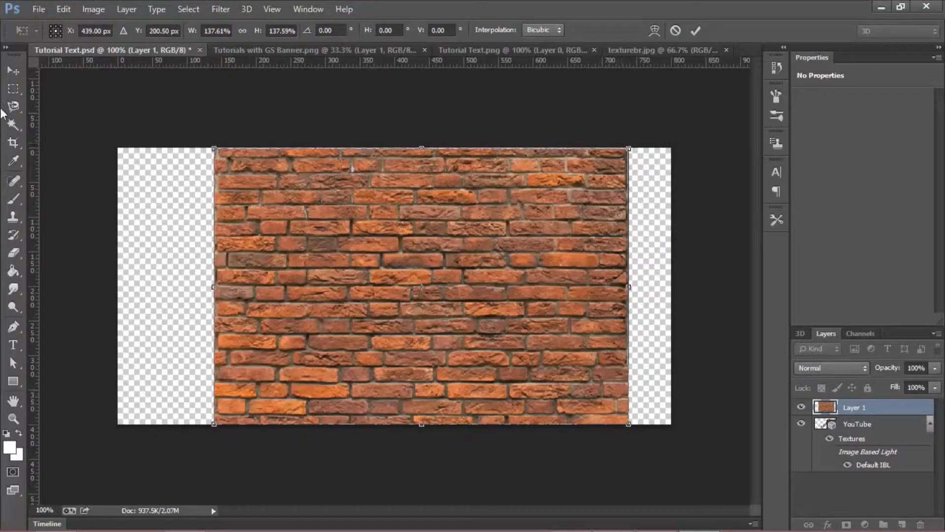
{"action": "left_click", "coordinate": [13, 71]}
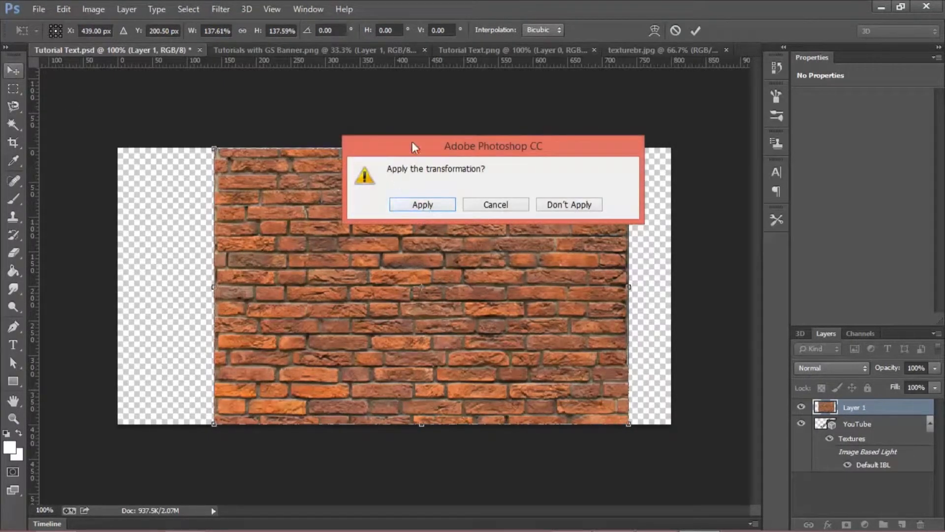
{"action": "left_click_drag", "start_coordinate": [412, 142], "coordinate": [359, 143]}
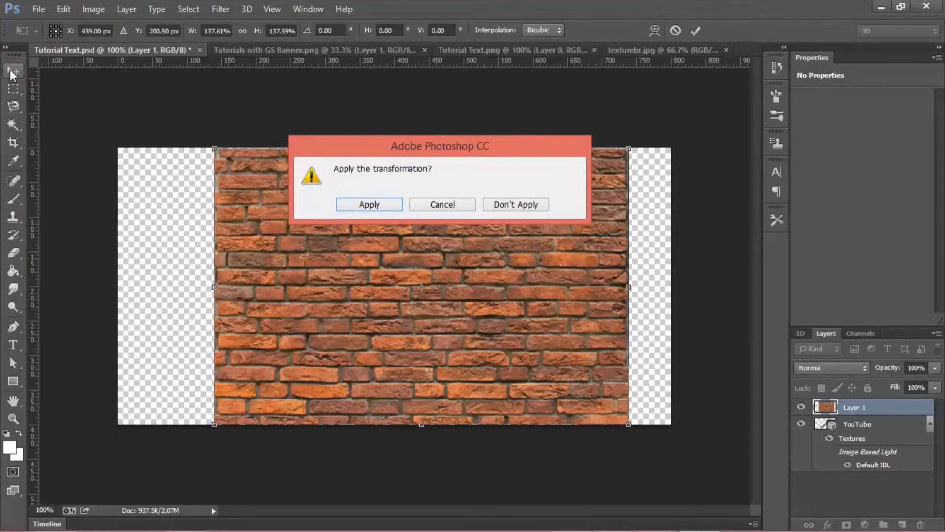
{"action": "left_click", "coordinate": [369, 206]}
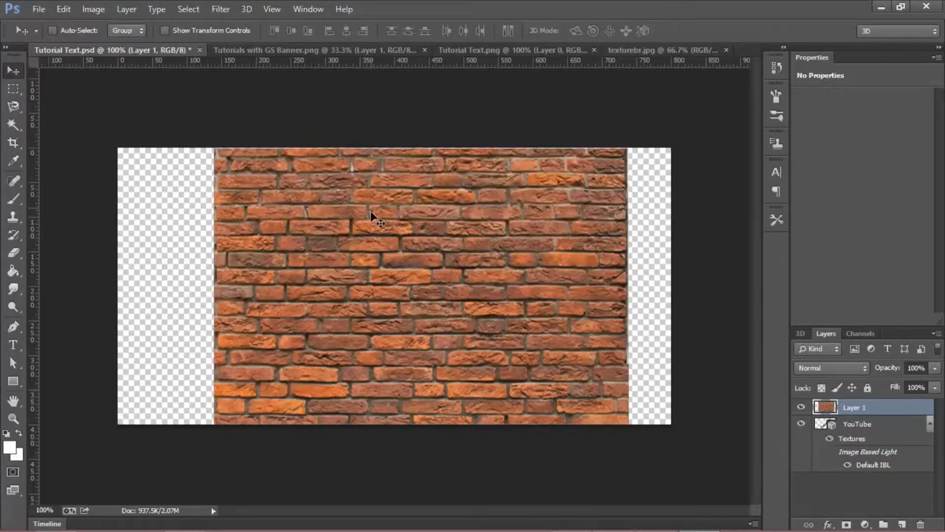
{"action": "left_click_drag", "start_coordinate": [375, 231], "coordinate": [373, 229]}
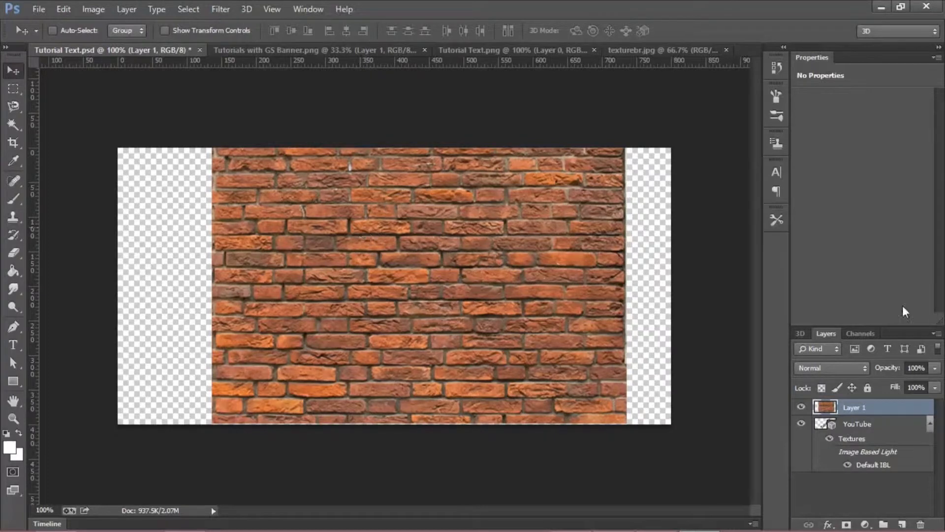
Load the outline of the 3D YouTube layer as a selection, make Layer 1 active and invert the selection
{"action": "left_click", "coordinate": [834, 428]}
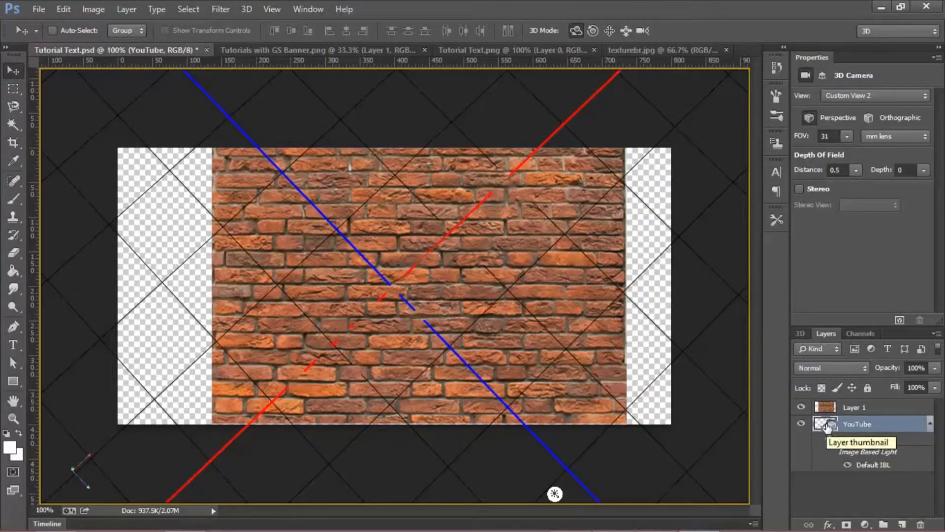
{"action": "left_click_drag", "start_coordinate": [827, 426], "coordinate": [830, 431]}
{"action": "left_click", "coordinate": [829, 428], "text": "ctrl"}
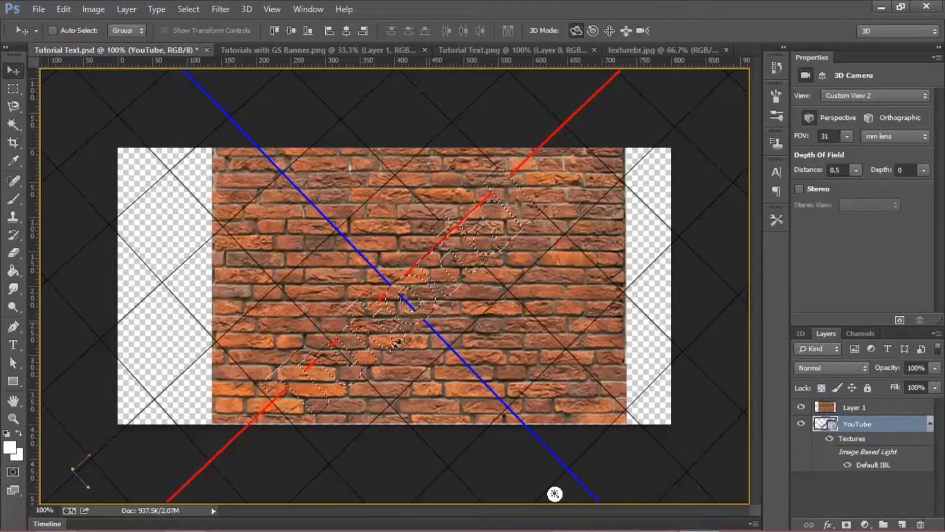
{"action": "left_click", "coordinate": [854, 407]}
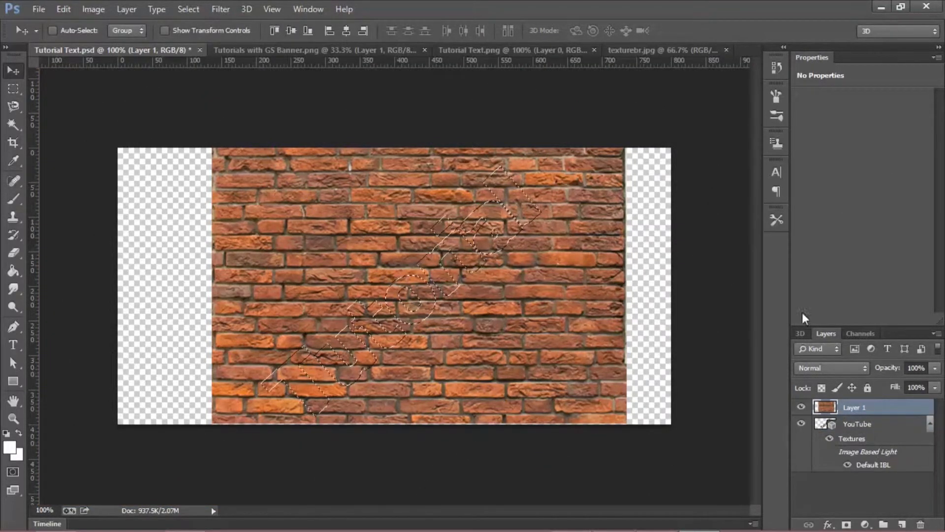
{"action": "left_click", "coordinate": [192, 9]}
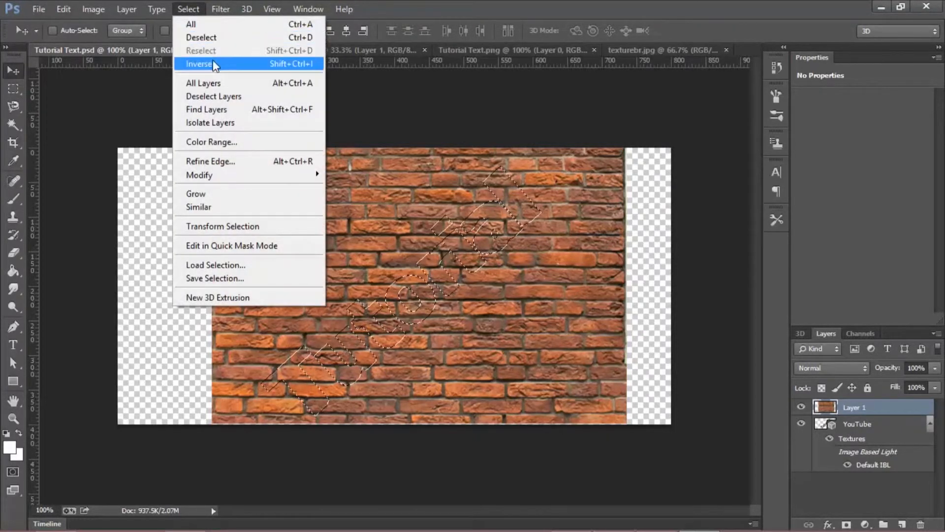
{"action": "left_click", "coordinate": [213, 61]}
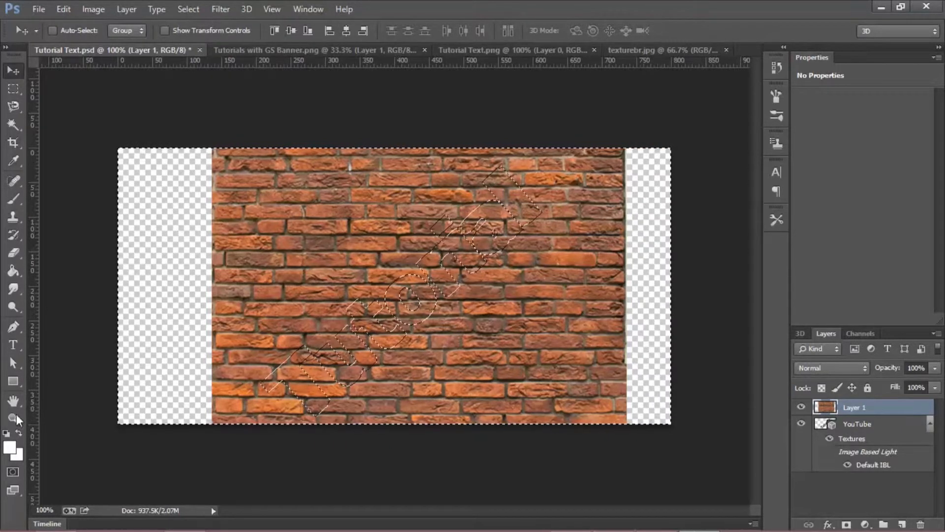
Erase all brick texture outside the Tutorial letters on Layer 1 using a 121 px Eraser at 100% hardness
{"action": "left_click", "coordinate": [13, 327]}
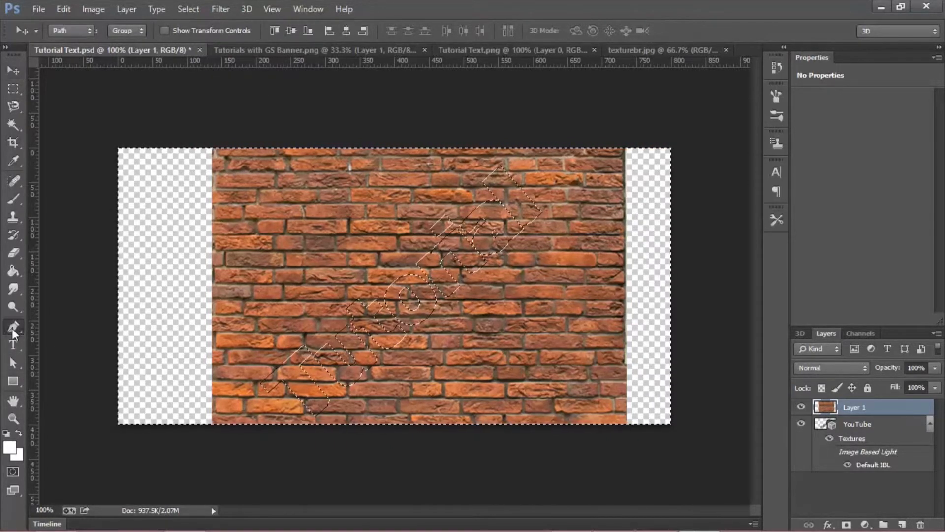
{"action": "left_click", "coordinate": [13, 253]}
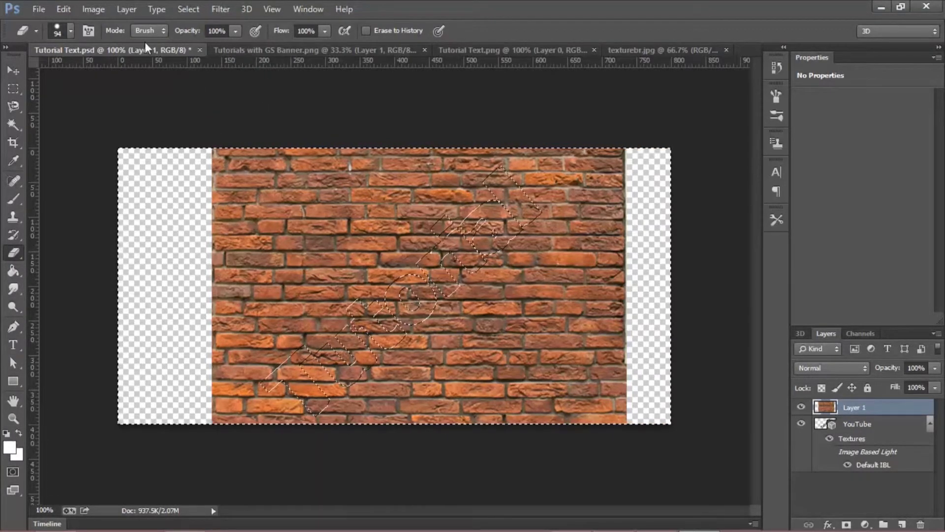
{"action": "left_click", "coordinate": [69, 34]}
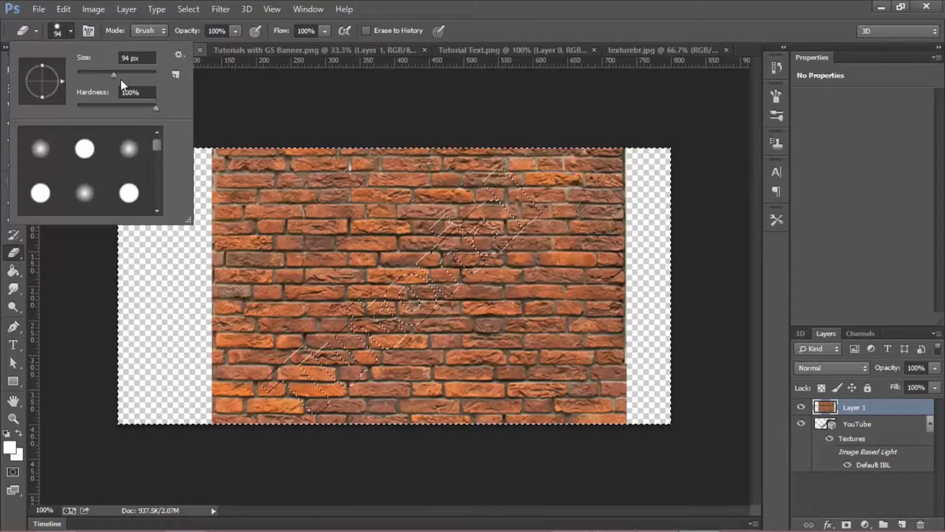
{"action": "left_click_drag", "start_coordinate": [114, 77], "coordinate": [120, 76]}
{"action": "mouse_move", "coordinate": [336, 210]}
{"action": "left_mouse_down"}
{"action": "mouse_move", "coordinate": [289, 257]}
{"action": "mouse_move", "coordinate": [297, 359]}
{"action": "left_mouse_up"}
{"action": "mouse_move", "coordinate": [290, 395]}
{"action": "left_mouse_down"}
{"action": "mouse_move", "coordinate": [303, 378]}
{"action": "mouse_move", "coordinate": [308, 309]}
{"action": "mouse_move", "coordinate": [234, 283]}
{"action": "mouse_move", "coordinate": [211, 332]}
{"action": "mouse_move", "coordinate": [218, 162]}
{"action": "mouse_move", "coordinate": [265, 176]}
{"action": "mouse_move", "coordinate": [323, 170]}
{"action": "mouse_move", "coordinate": [345, 146]}
{"action": "mouse_move", "coordinate": [462, 155]}
{"action": "mouse_move", "coordinate": [415, 170]}
{"action": "mouse_move", "coordinate": [570, 182]}
{"action": "mouse_move", "coordinate": [563, 162]}
{"action": "mouse_move", "coordinate": [637, 189]}
{"action": "mouse_move", "coordinate": [615, 231]}
{"action": "mouse_move", "coordinate": [593, 205]}
{"action": "mouse_move", "coordinate": [618, 328]}
{"action": "mouse_move", "coordinate": [613, 407]}
{"action": "mouse_move", "coordinate": [587, 439]}
{"action": "mouse_move", "coordinate": [563, 428]}
{"action": "mouse_move", "coordinate": [425, 426]}
{"action": "mouse_move", "coordinate": [566, 382]}
{"action": "mouse_move", "coordinate": [611, 304]}
{"action": "mouse_move", "coordinate": [490, 339]}
{"action": "mouse_move", "coordinate": [549, 232]}
{"action": "mouse_move", "coordinate": [486, 236]}
{"action": "mouse_move", "coordinate": [439, 202]}
{"action": "left_mouse_up"}
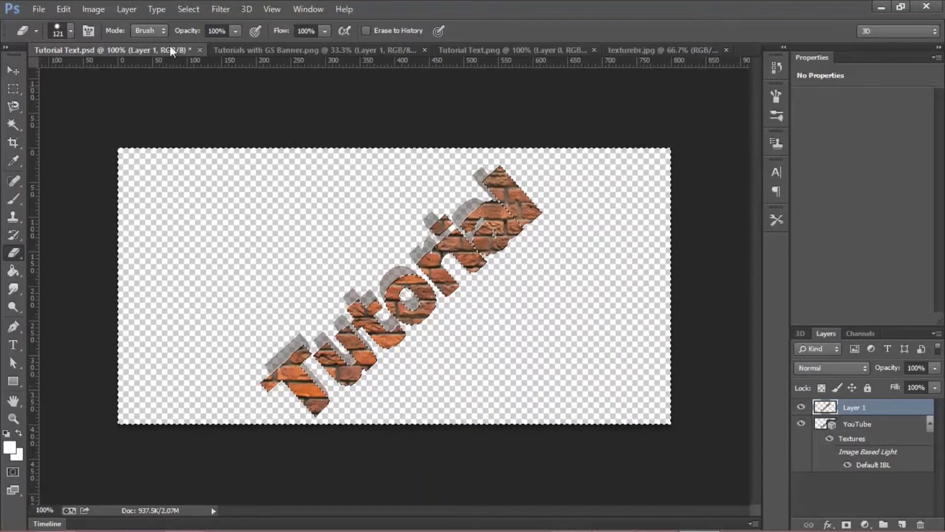
Clear the active selection around the brick Tutorial lettering
{"action": "left_click", "coordinate": [194, 14]}
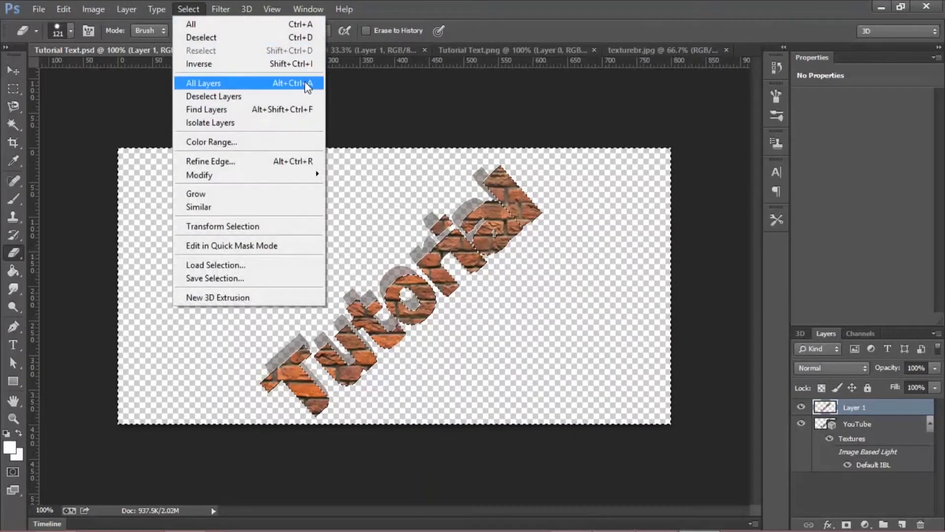
{"action": "left_click", "coordinate": [513, 277]}
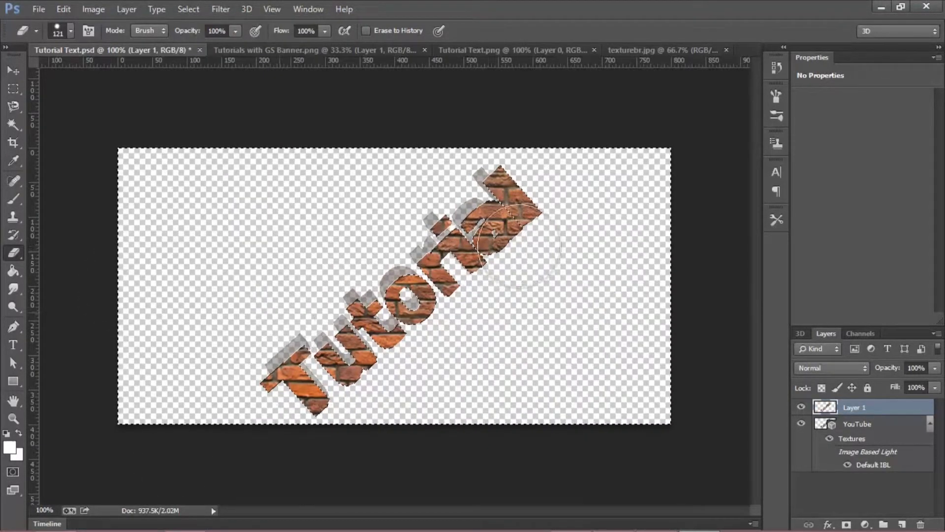
{"action": "key", "text": "v"}
Set the blending mode of the brick texture on Layer 1 to Overlay
{"action": "left_click", "coordinate": [14, 418]}
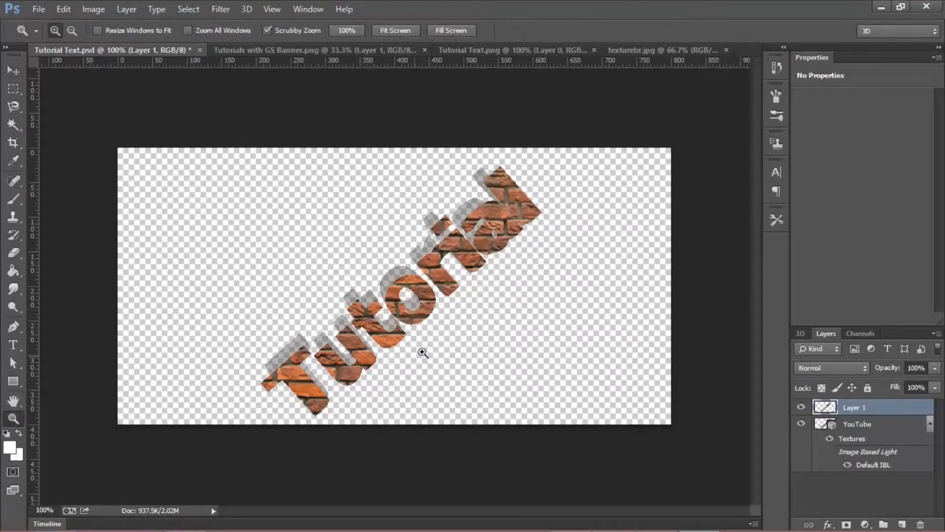
{"action": "left_click", "coordinate": [422, 340]}
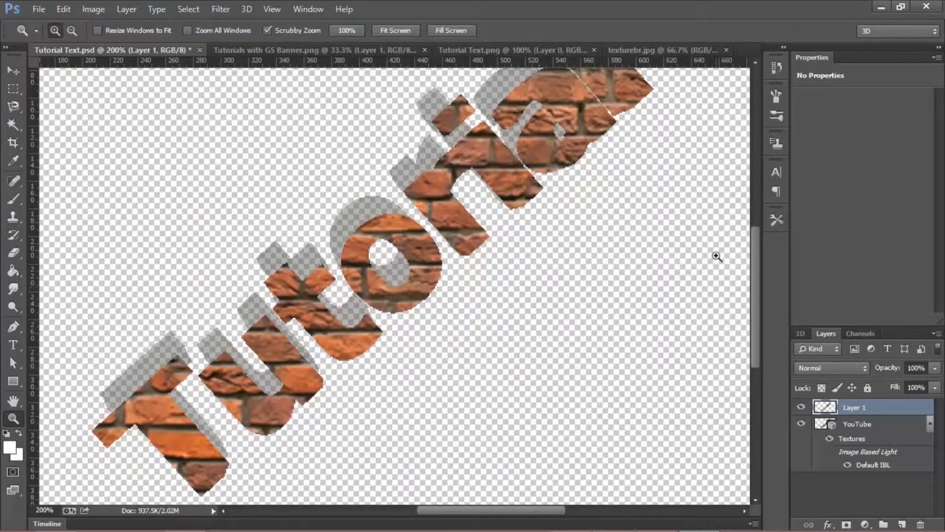
{"action": "left_click_drag", "start_coordinate": [754, 345], "coordinate": [753, 319]}
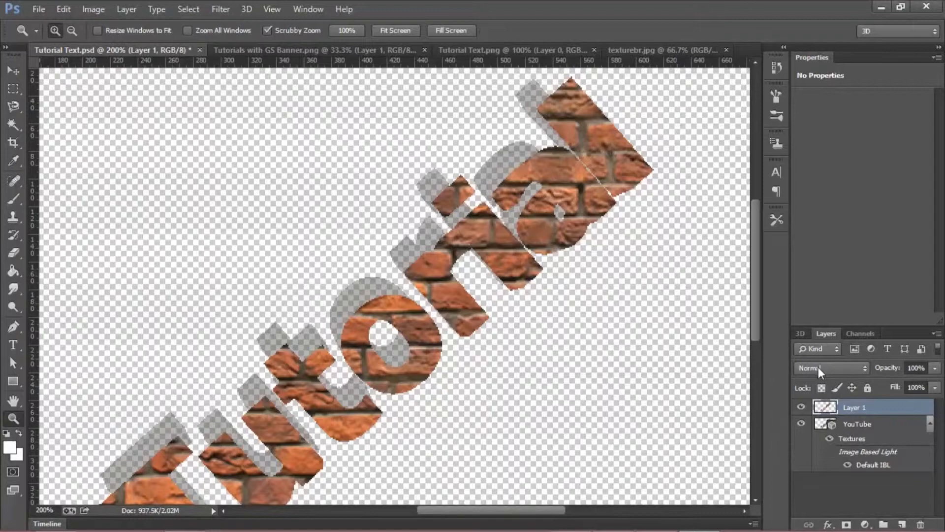
{"action": "left_click", "coordinate": [820, 368]}
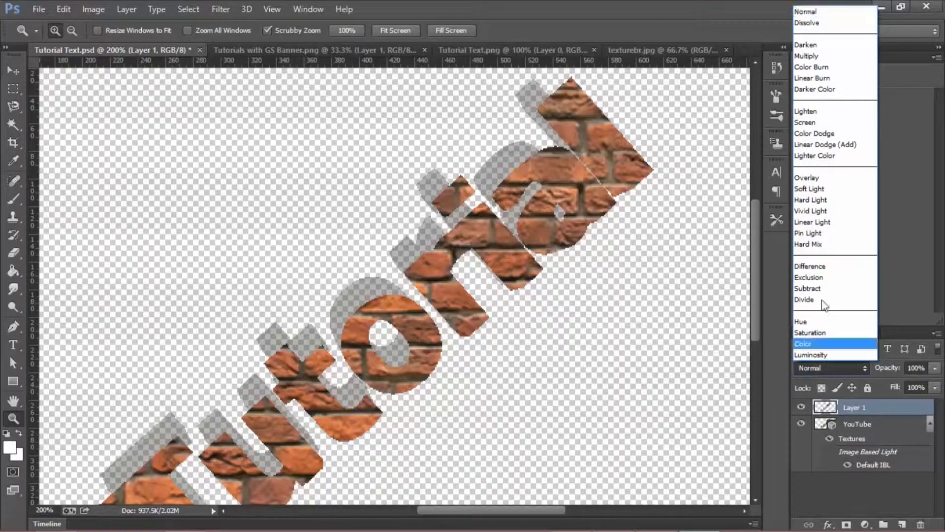
{"action": "left_click", "coordinate": [820, 178]}
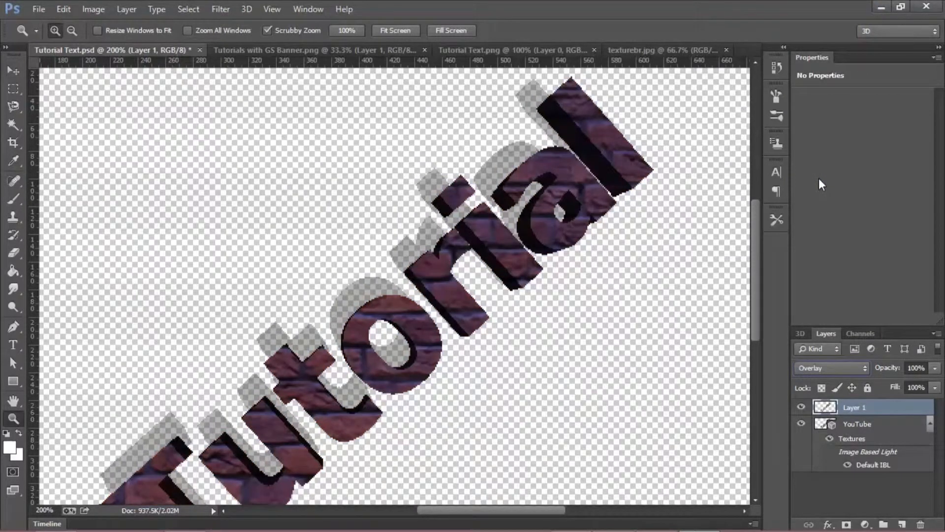
Add a Brightness/Contrast adjustment layer above Layer 1 with brightness 150 and contrast 100
{"action": "left_click_drag", "start_coordinate": [476, 512], "coordinate": [453, 511]}
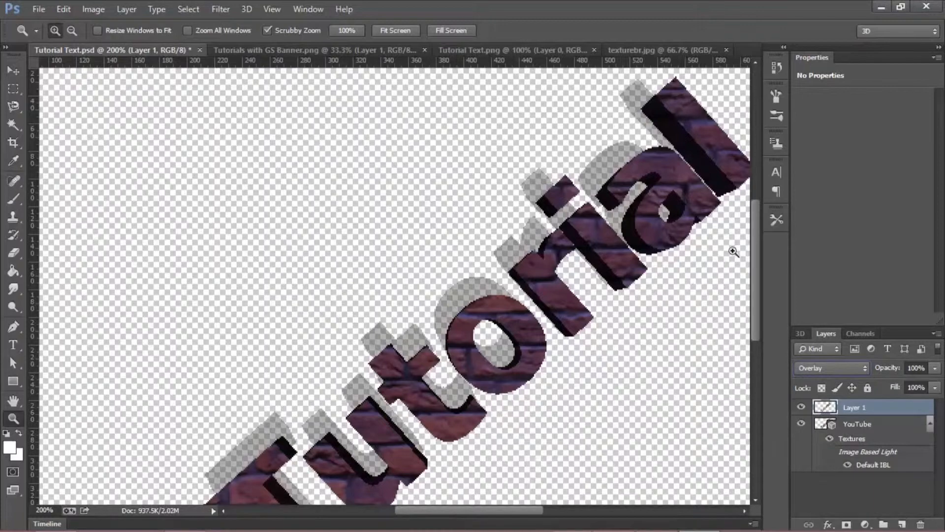
{"action": "left_click_drag", "start_coordinate": [756, 236], "coordinate": [752, 268]}
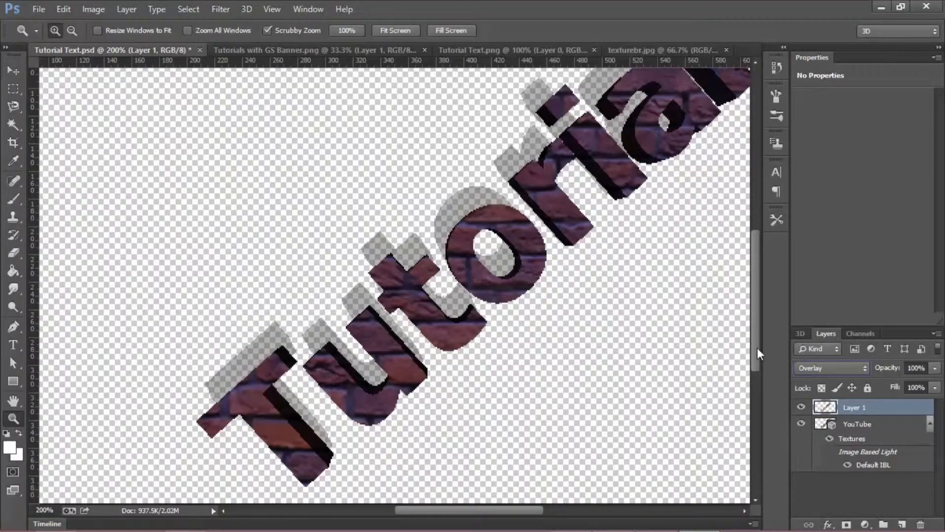
{"action": "mouse_move", "coordinate": [757, 347]}
{"action": "left_mouse_down"}
{"action": "mouse_move", "coordinate": [757, 310]}
{"action": "mouse_move", "coordinate": [757, 341]}
{"action": "left_mouse_up"}
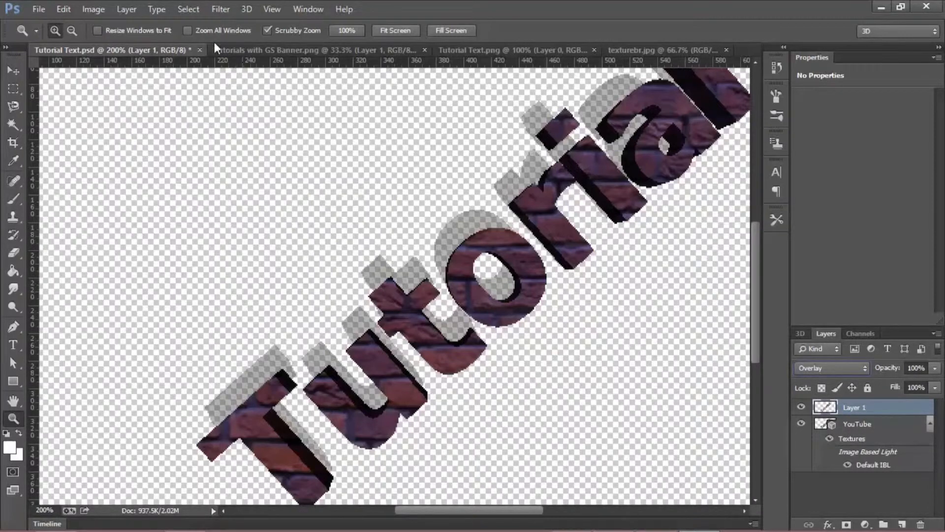
{"action": "left_click", "coordinate": [127, 8]}
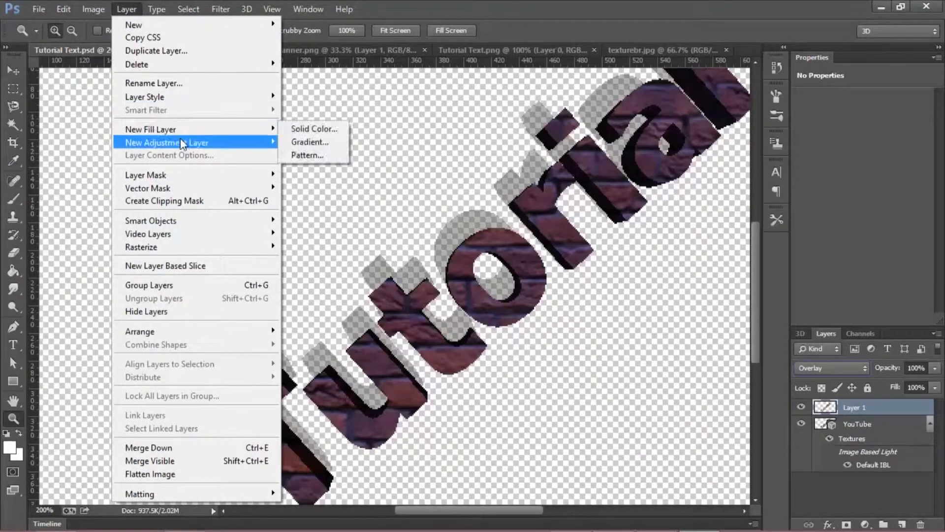
{"action": "mouse_move", "coordinate": [180, 134]}
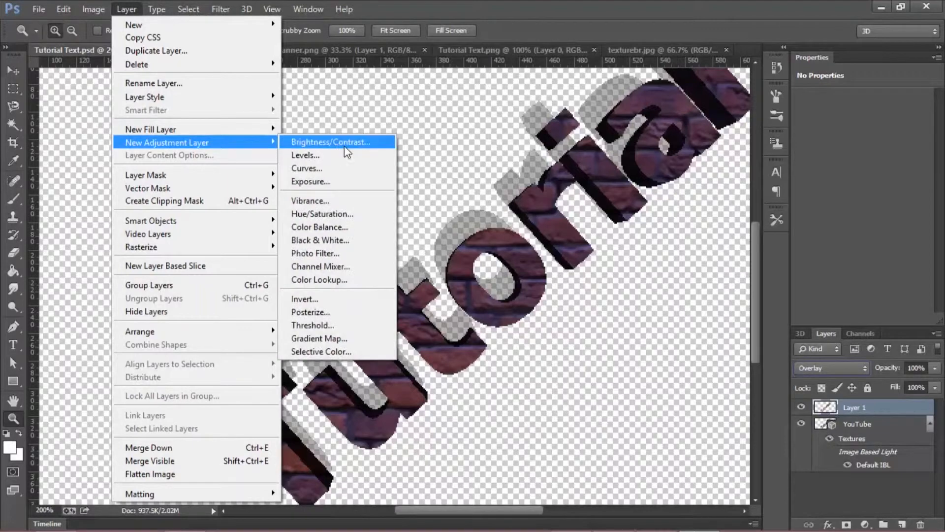
{"action": "left_click", "coordinate": [344, 142]}
{"action": "left_click", "coordinate": [558, 179]}
{"action": "left_click_drag", "start_coordinate": [862, 134], "coordinate": [921, 133]}
{"action": "left_click_drag", "start_coordinate": [861, 164], "coordinate": [908, 146]}
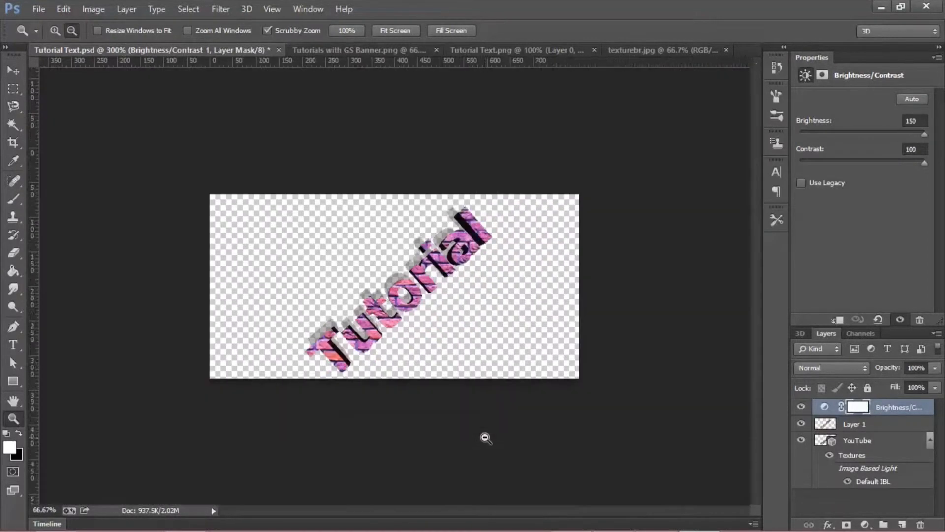
{"action": "left_click", "coordinate": [401, 352]}
{"action": "left_click", "coordinate": [401, 352]}
{"action": "left_click", "coordinate": [410, 362]}
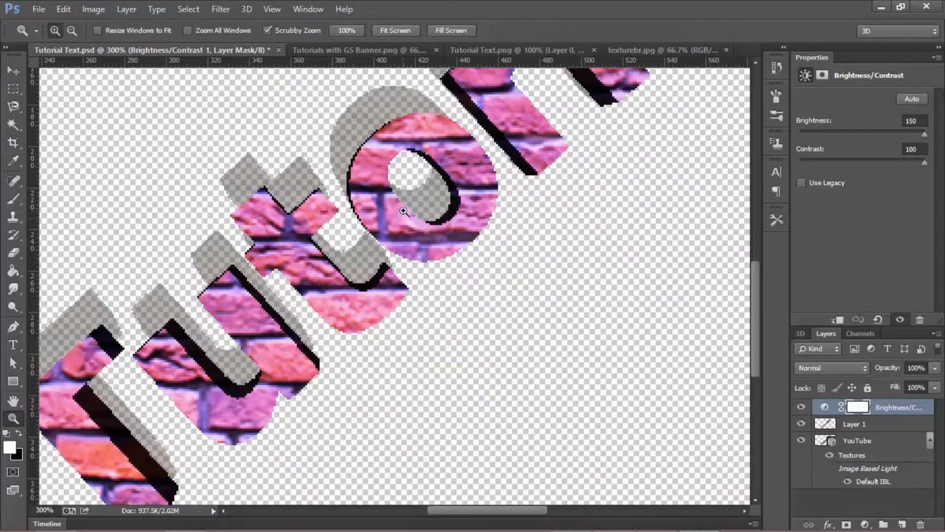
{"action": "left_click", "coordinate": [386, 239], "text": "alt"}
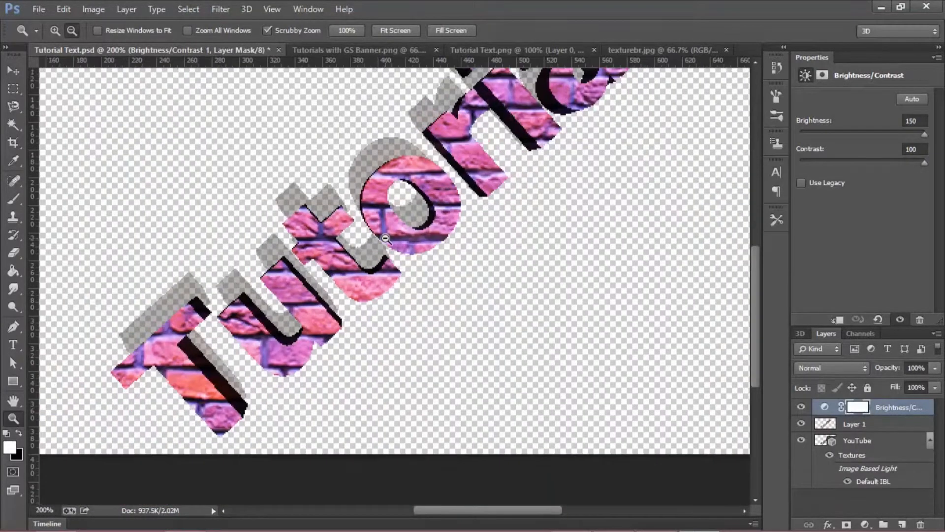
{"action": "left_click", "coordinate": [386, 238], "text": "alt"}
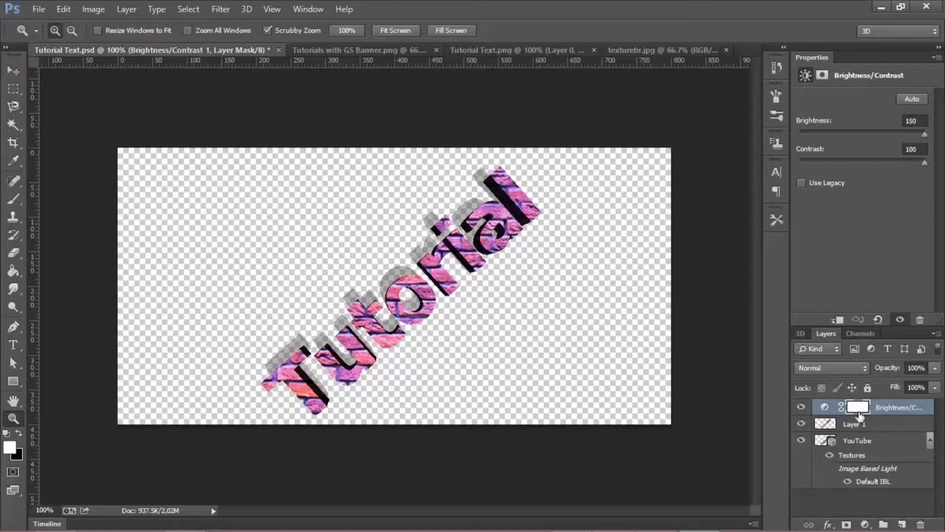
{"action": "double_click", "coordinate": [856, 424]}
{"action": "left_click", "coordinate": [876, 409]}
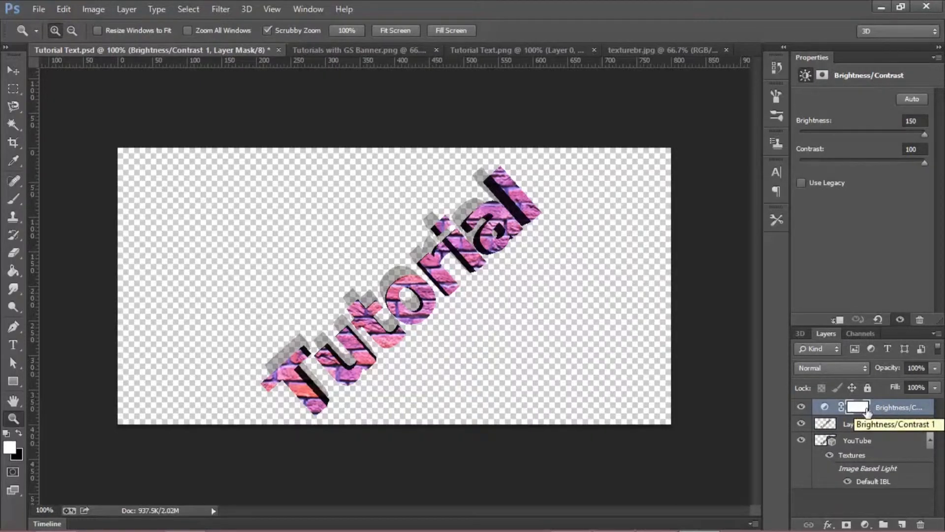
{"action": "double_click", "coordinate": [874, 423]}
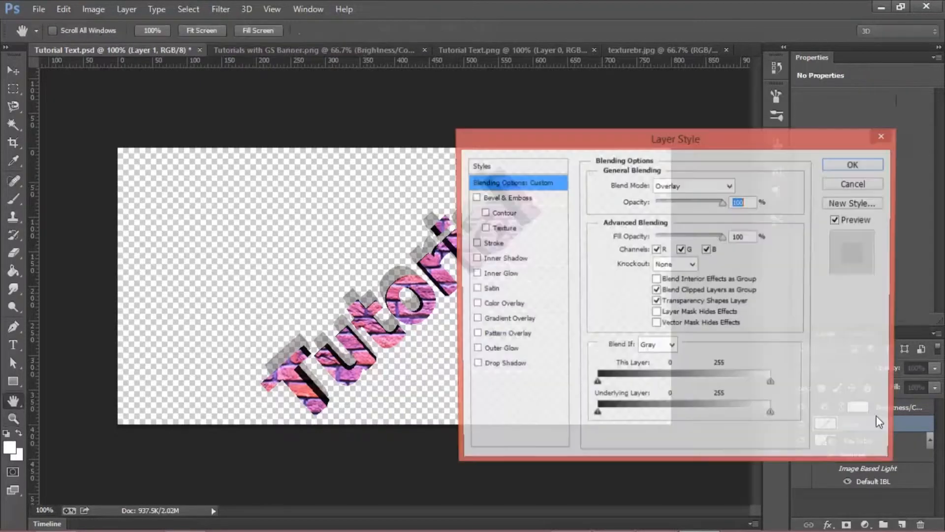
{"action": "left_click", "coordinate": [882, 138]}
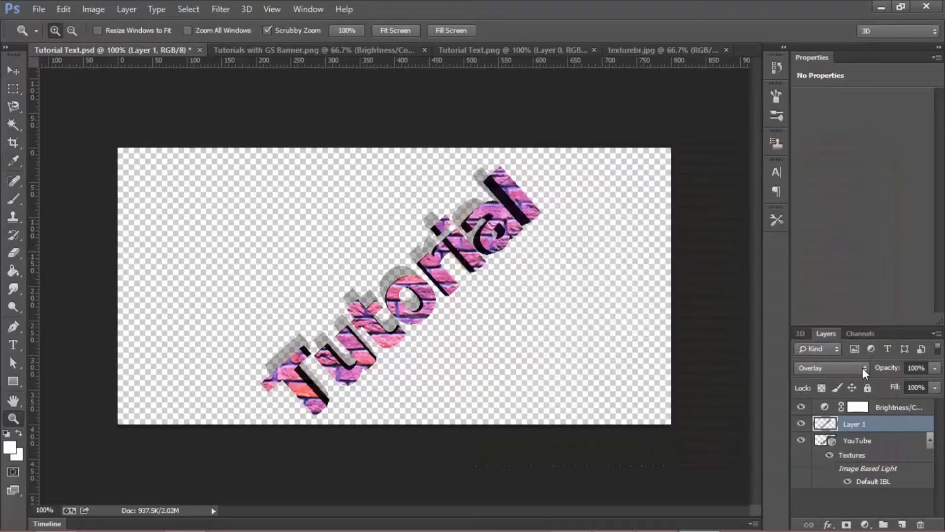
Try the Soft Light, Hard Light, Hue, Overlay and Screen blending modes on the Brightness/Contrast adjustment layer
{"action": "left_click", "coordinate": [881, 409]}
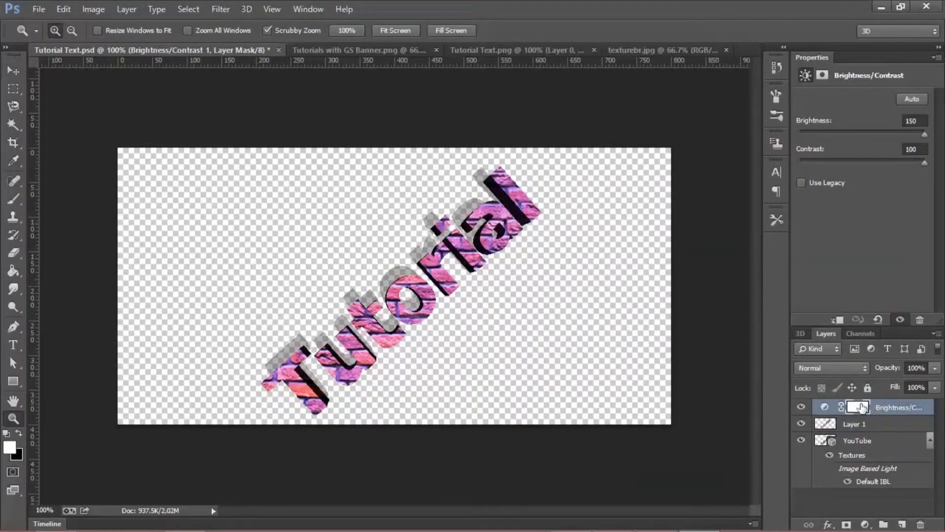
{"action": "left_click", "coordinate": [818, 367]}
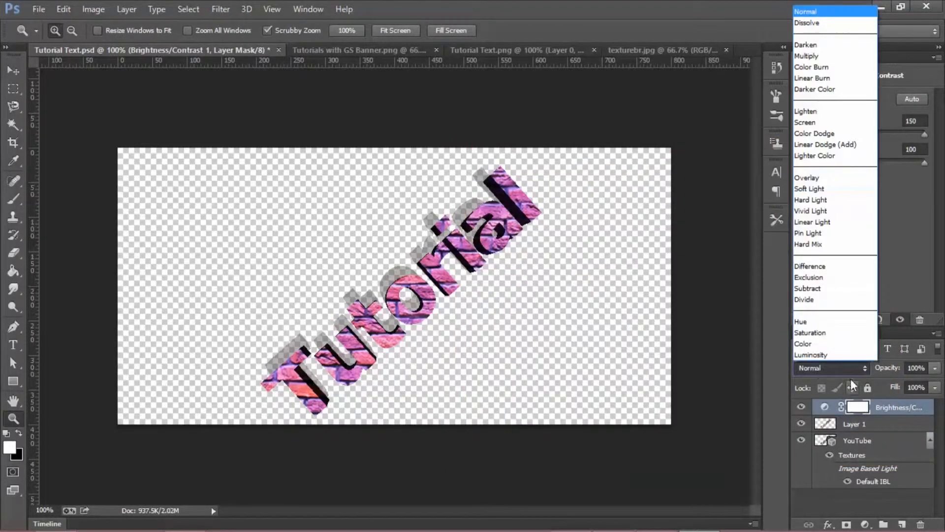
{"action": "left_click", "coordinate": [830, 189]}
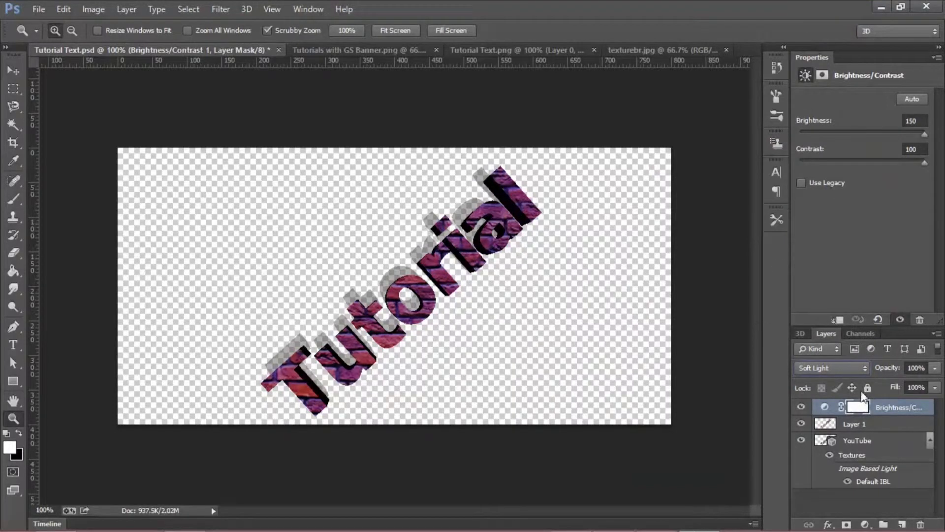
{"action": "left_click", "coordinate": [836, 367]}
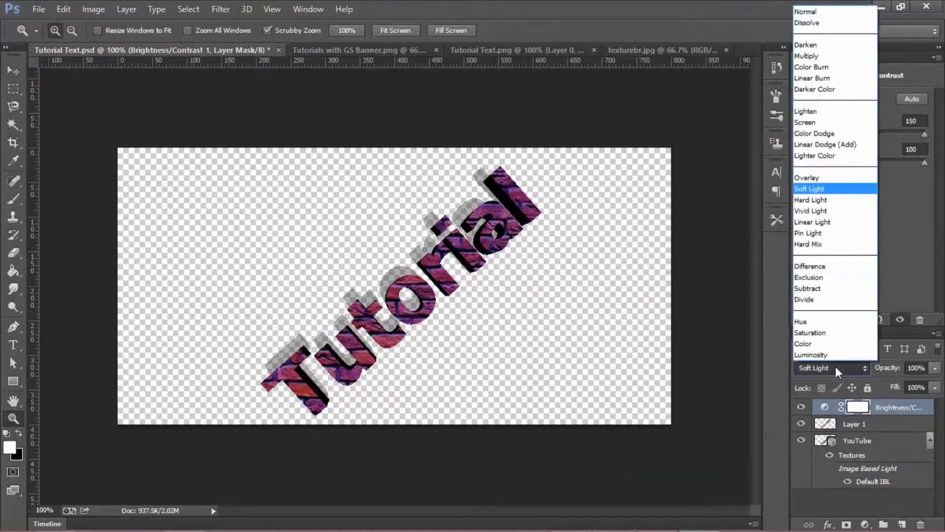
{"action": "left_click", "coordinate": [837, 200]}
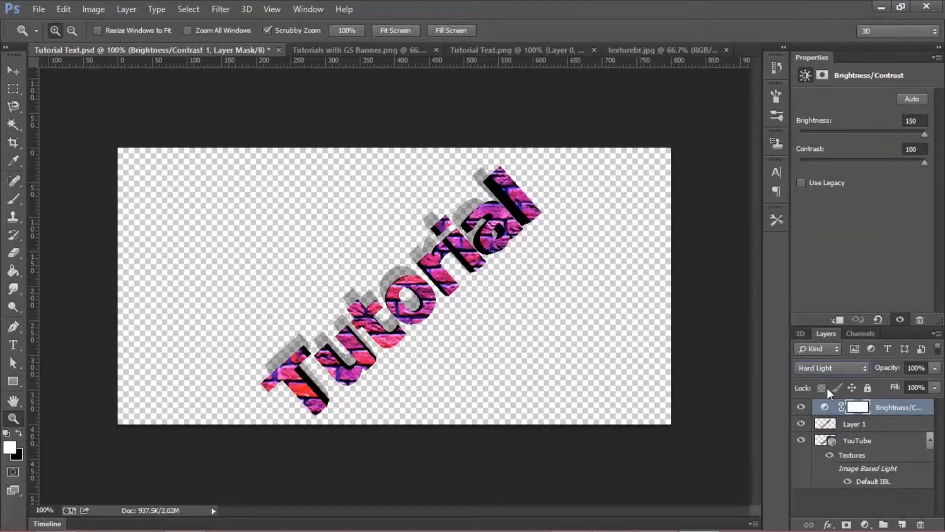
{"action": "left_click", "coordinate": [841, 369]}
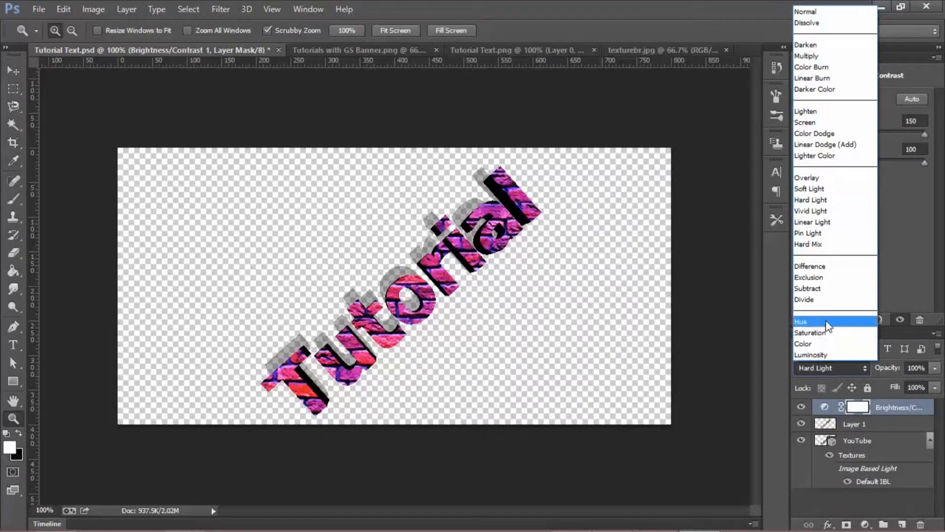
{"action": "left_click", "coordinate": [825, 321]}
{"action": "left_click", "coordinate": [827, 365]}
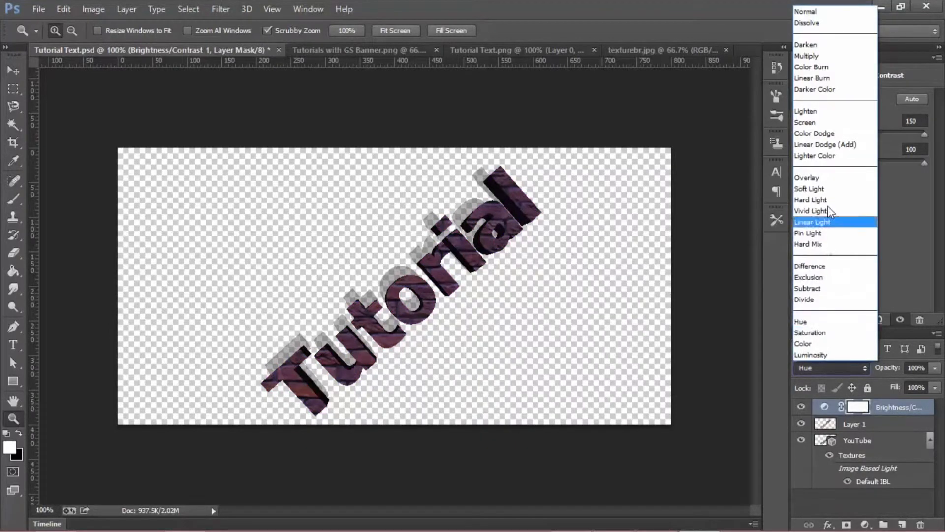
{"action": "left_click", "coordinate": [826, 175]}
{"action": "left_click", "coordinate": [837, 368]}
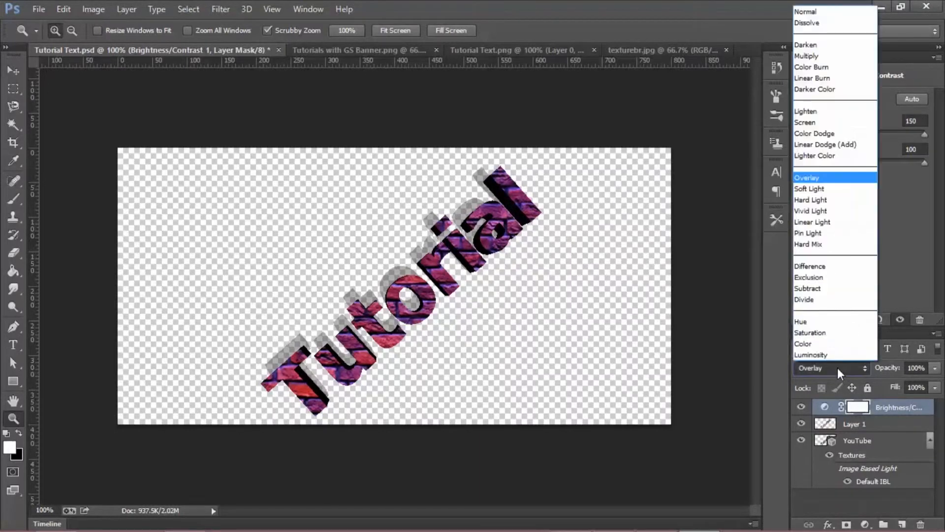
{"action": "left_click", "coordinate": [827, 123]}
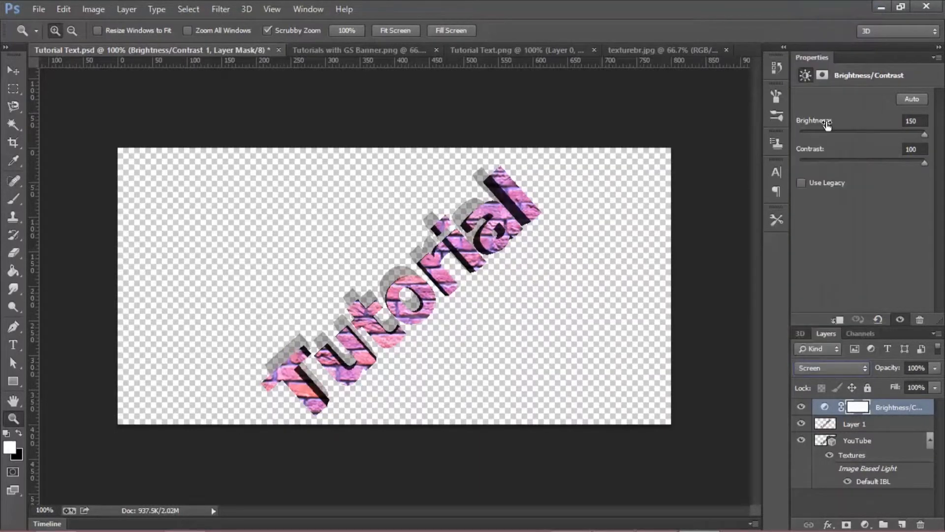
Set the Brightness/Contrast adjustment layer's blending mode to Soft Light
{"action": "left_click", "coordinate": [832, 367]}
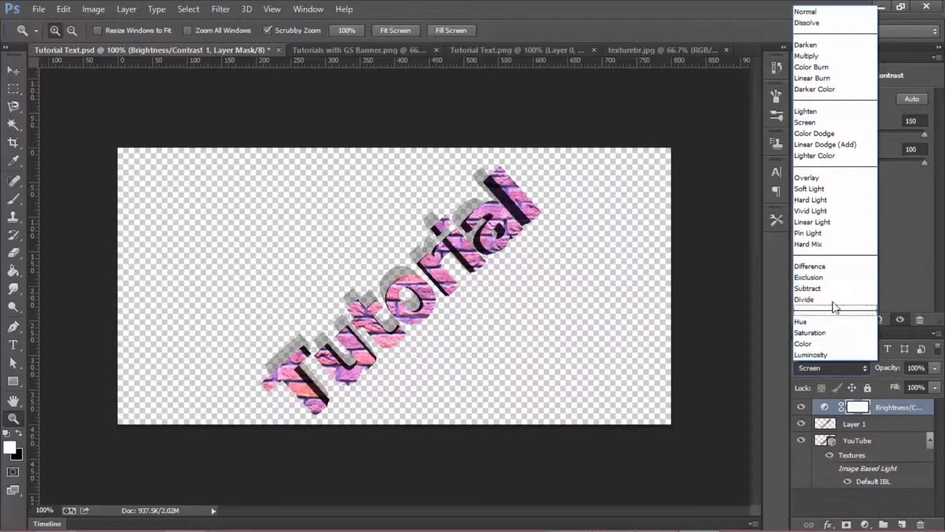
{"action": "left_click", "coordinate": [830, 188]}
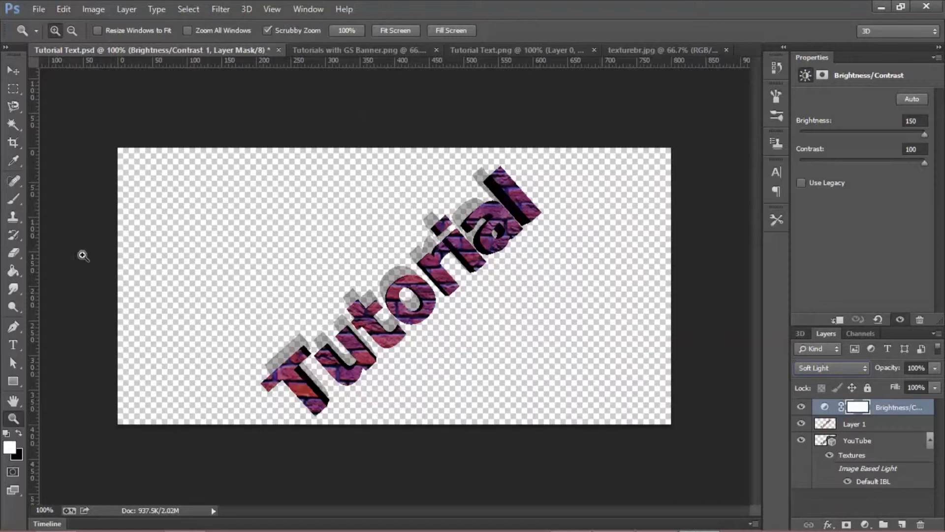
{"action": "left_click", "coordinate": [247, 10]}
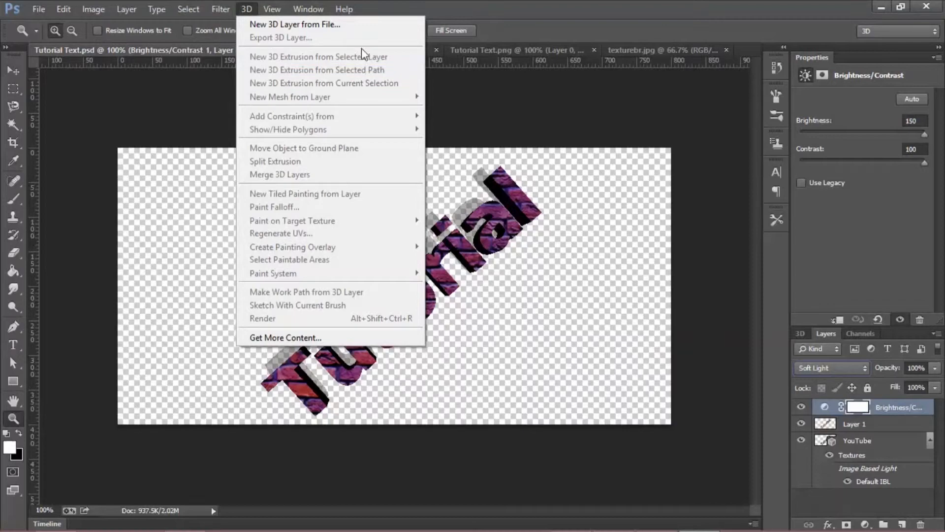
{"action": "left_click", "coordinate": [543, 10]}
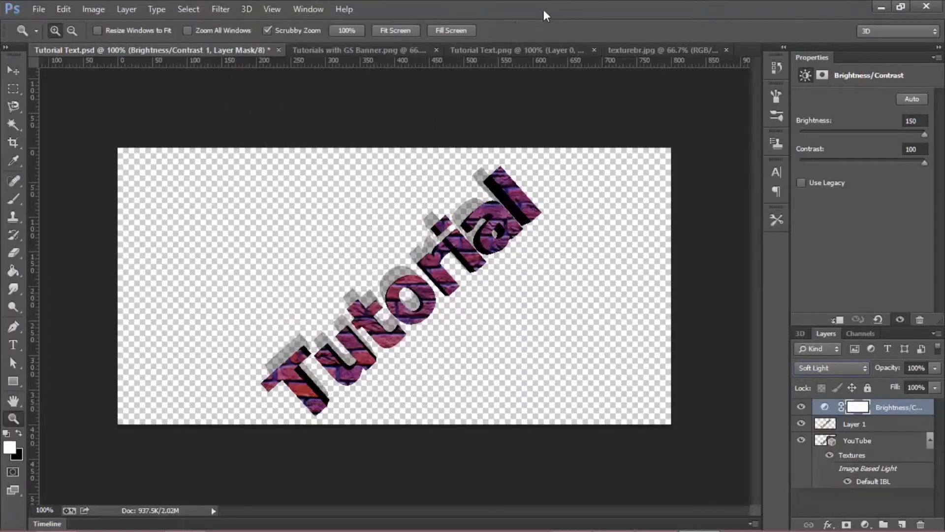